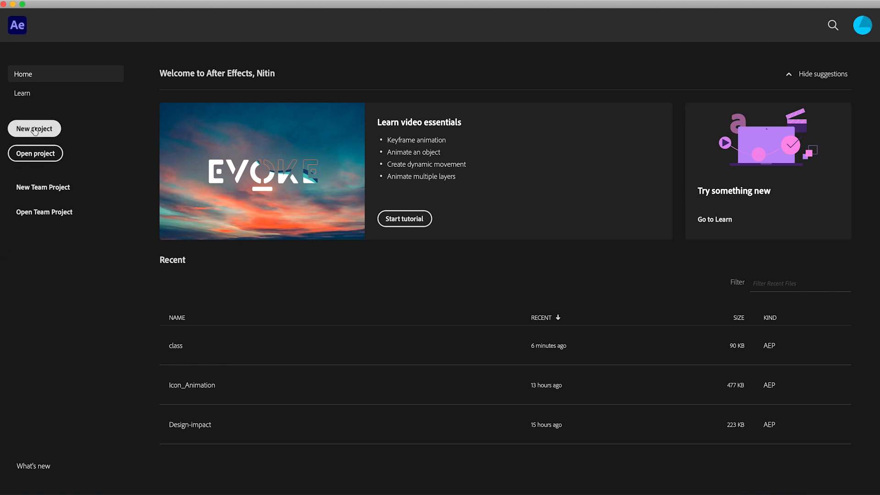
Open the class.aep project from the Excercise folder
{"action": "left_click", "coordinate": [35, 154]}
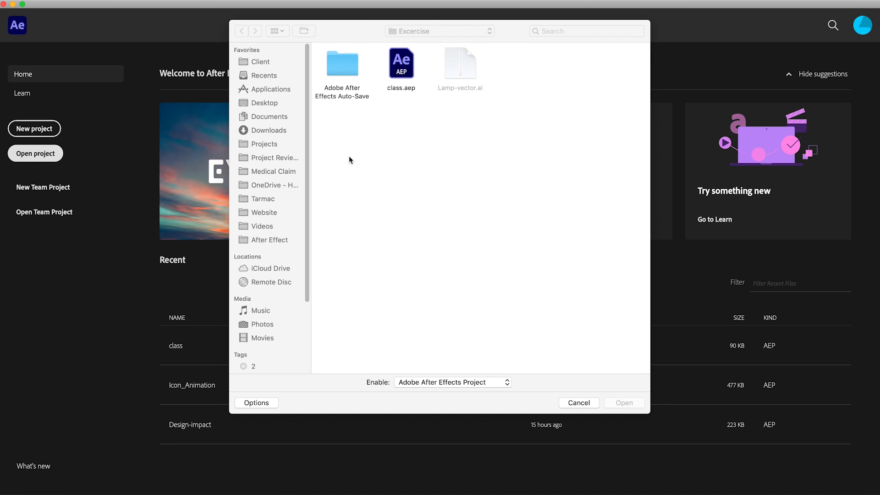
{"action": "left_click", "coordinate": [399, 66]}
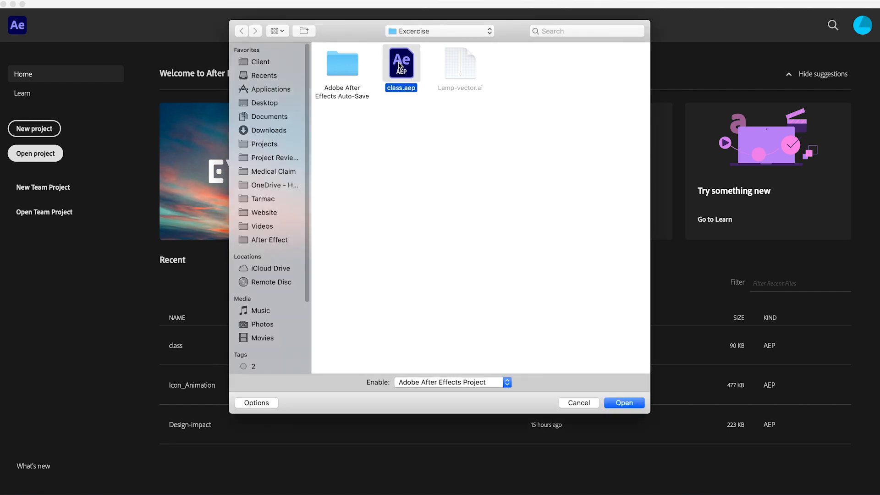
{"action": "double_click", "coordinate": [399, 65]}
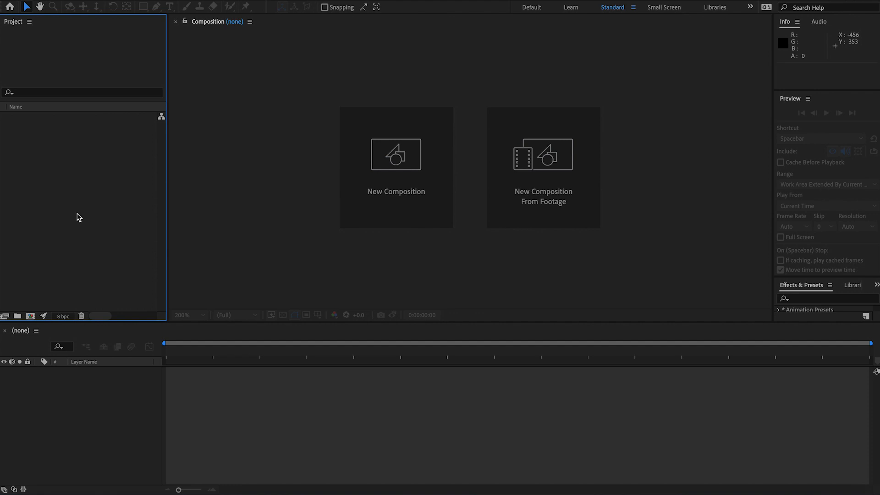
Import Lamp-vector.ai into the project as a Composition, with footage dimensions set to Document Size
{"action": "double_click", "coordinate": [84, 196]}
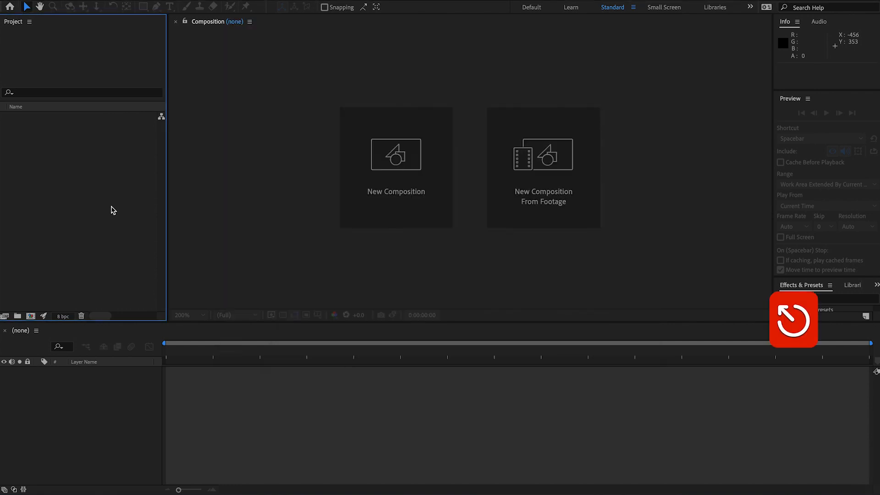
{"action": "double_click", "coordinate": [77, 195]}
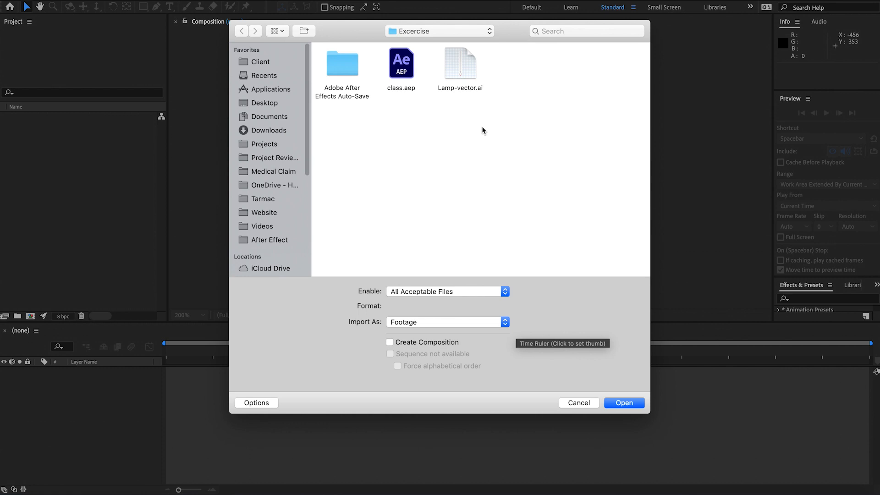
{"action": "double_click", "coordinate": [461, 65]}
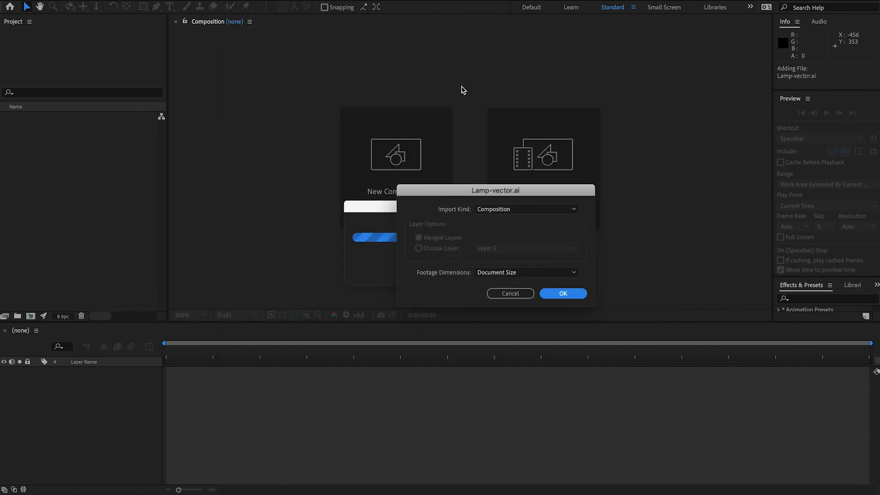
{"action": "left_click", "coordinate": [509, 210]}
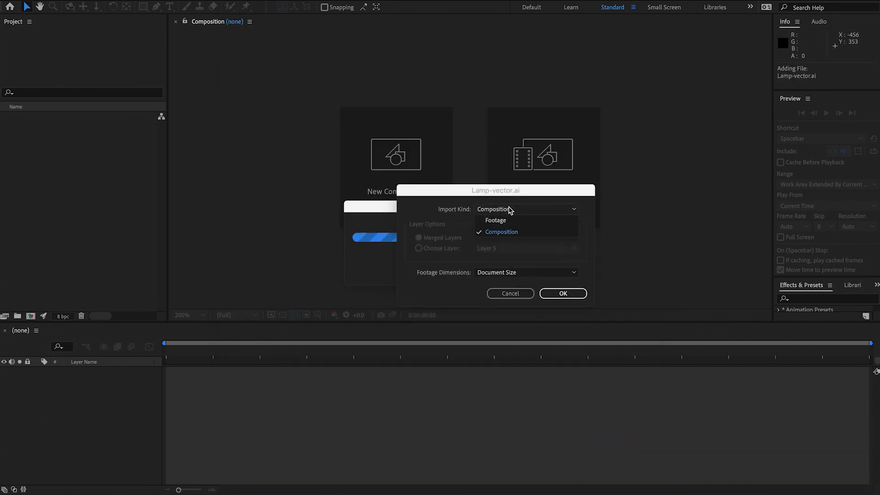
{"action": "left_click", "coordinate": [498, 234]}
{"action": "left_click", "coordinate": [563, 294]}
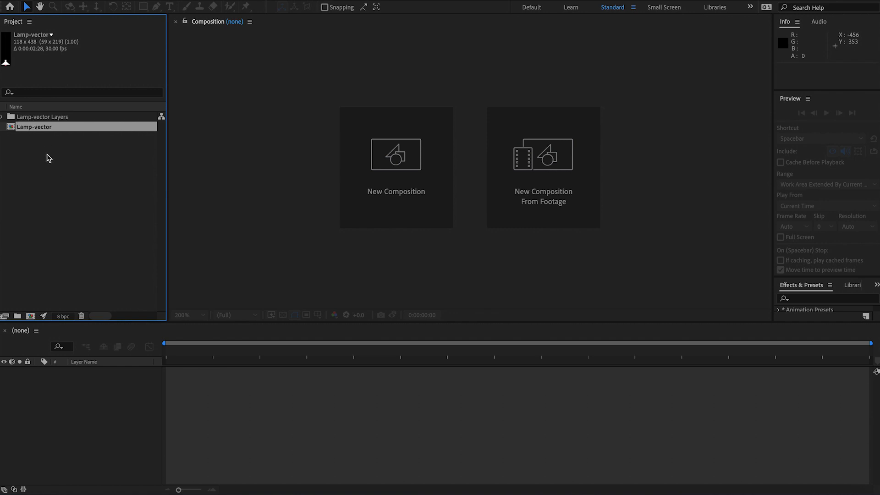
Open the Lamp-vector composition and widen the layer name column in its timeline
{"action": "left_click", "coordinate": [31, 137]}
{"action": "left_click", "coordinate": [32, 126]}
{"action": "double_click", "coordinate": [32, 128]}
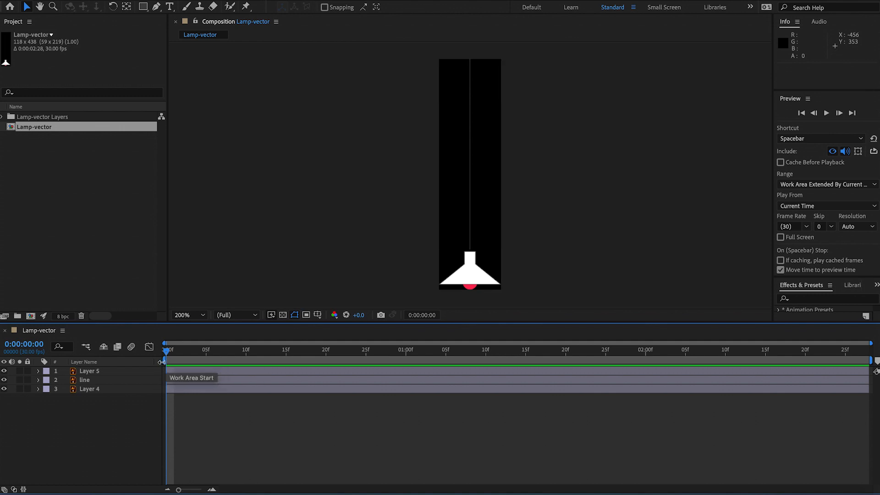
{"action": "key", "text": "super+z"}
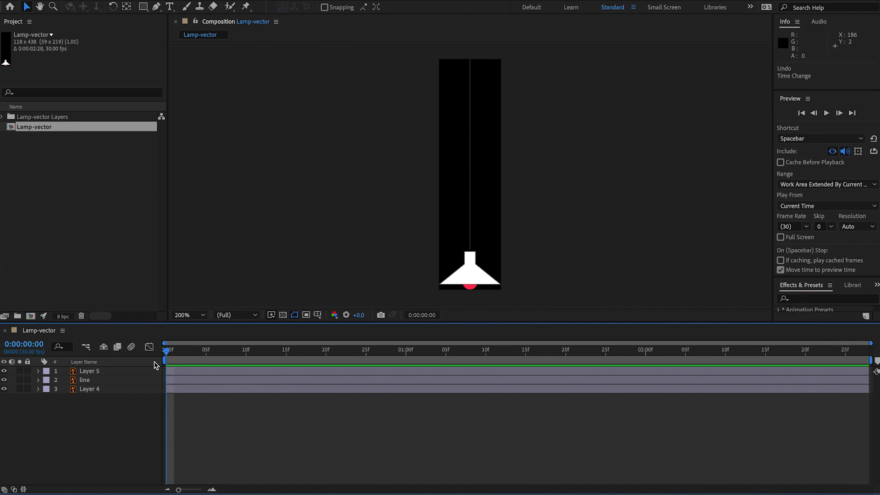
{"action": "left_click_drag", "start_coordinate": [161, 362], "coordinate": [239, 360]}
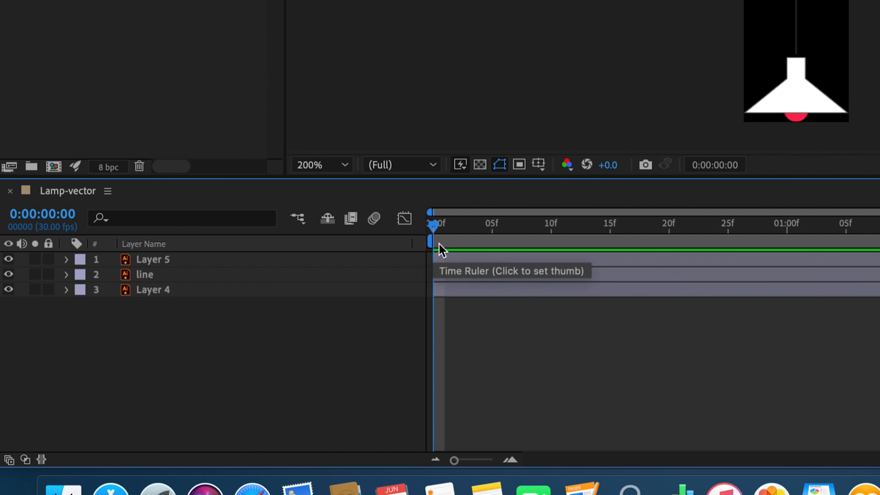
{"action": "left_click_drag", "start_coordinate": [426, 244], "coordinate": [394, 252]}
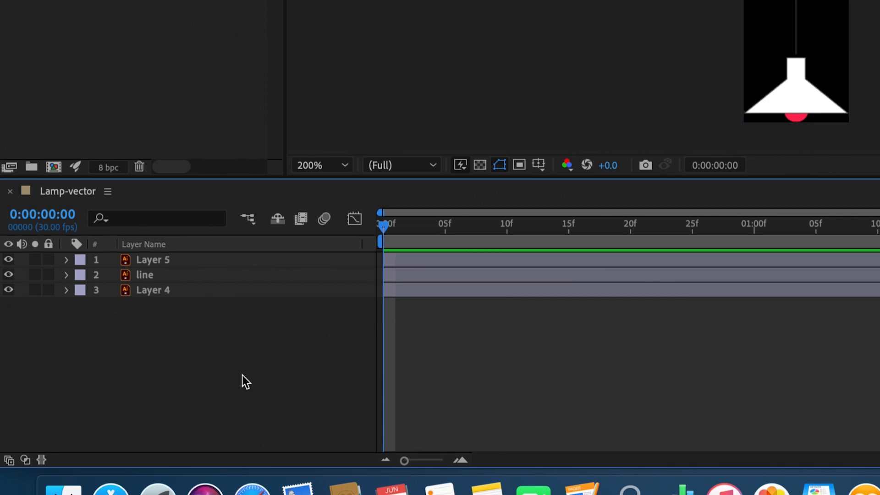
Expand and collapse the timeline's Layer Switches pane several times to view its columns, leaving it expanded
{"action": "left_click", "coordinate": [9, 460]}
{"action": "left_click", "coordinate": [9, 461]}
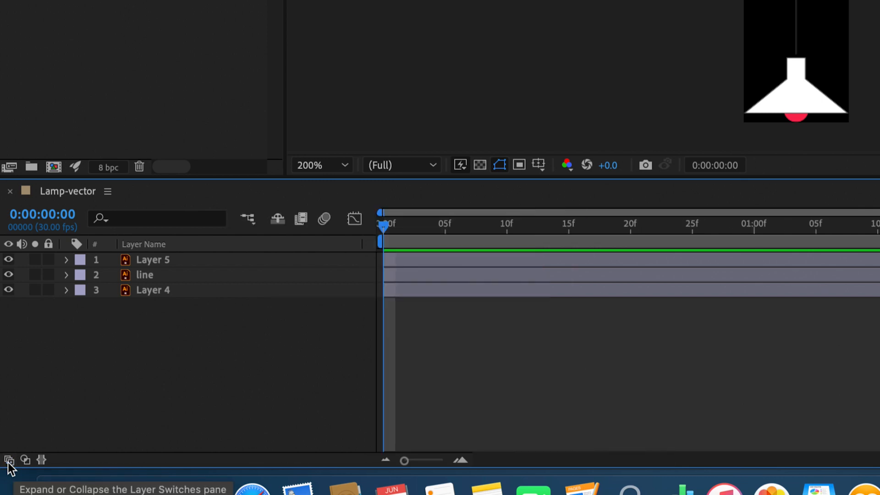
{"action": "left_click", "coordinate": [9, 461]}
{"action": "left_click", "coordinate": [9, 460]}
{"action": "left_click", "coordinate": [9, 460]}
{"action": "left_click", "coordinate": [9, 460]}
{"action": "left_click", "coordinate": [9, 461]}
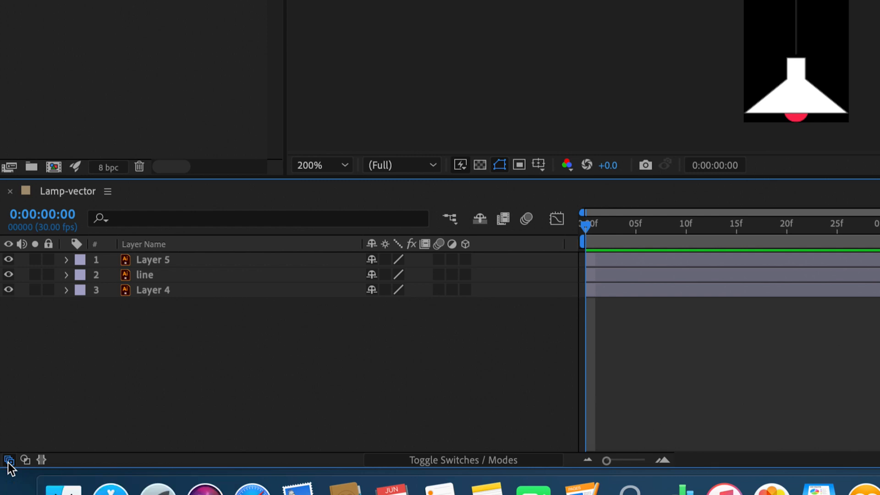
View the Mode and TrkMat columns briefly, collapse the Layer Switches pane and show the In, Out, Duration and Stretch columns
{"action": "left_click", "coordinate": [20, 460]}
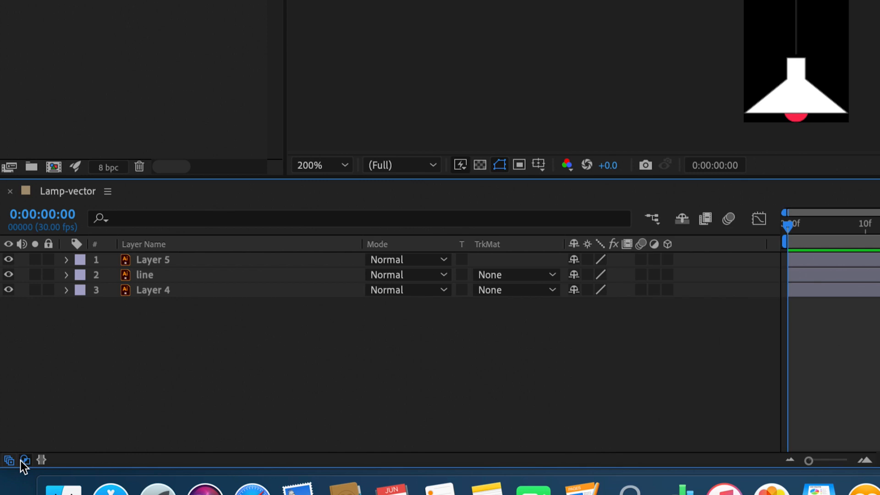
{"action": "left_click", "coordinate": [21, 460]}
{"action": "left_click", "coordinate": [21, 460]}
{"action": "left_click", "coordinate": [26, 461]}
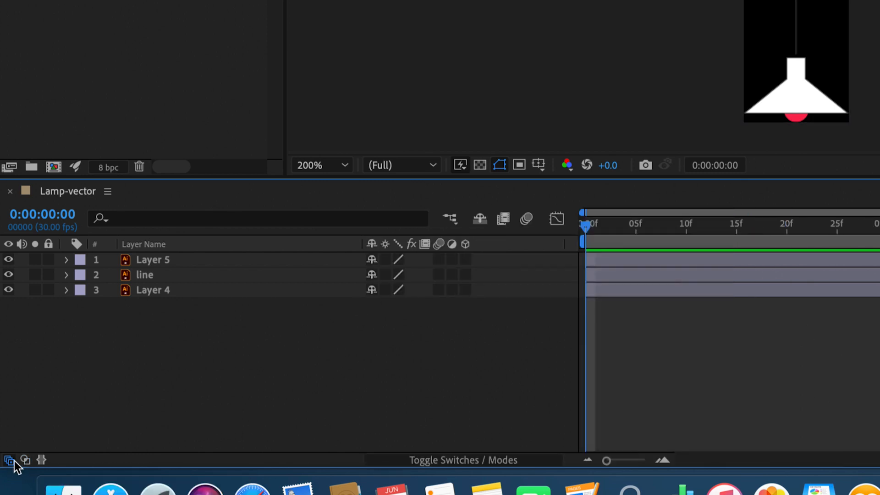
{"action": "left_click", "coordinate": [8, 461]}
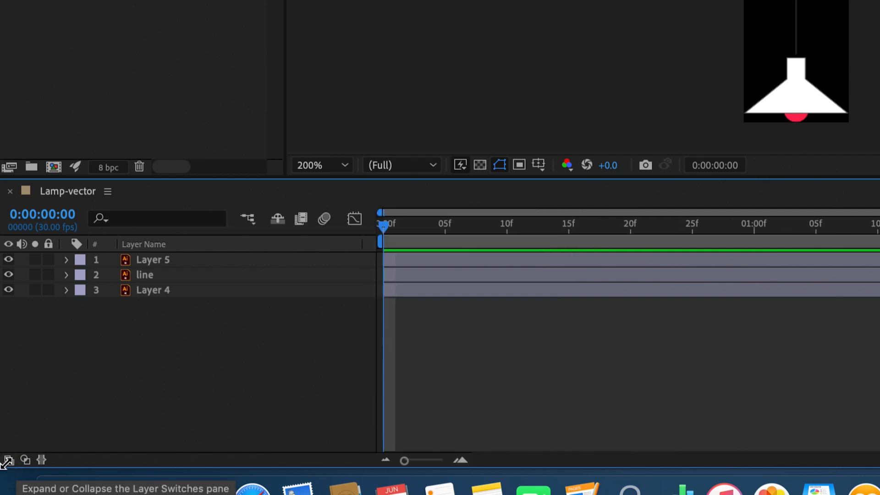
{"action": "left_click", "coordinate": [42, 460]}
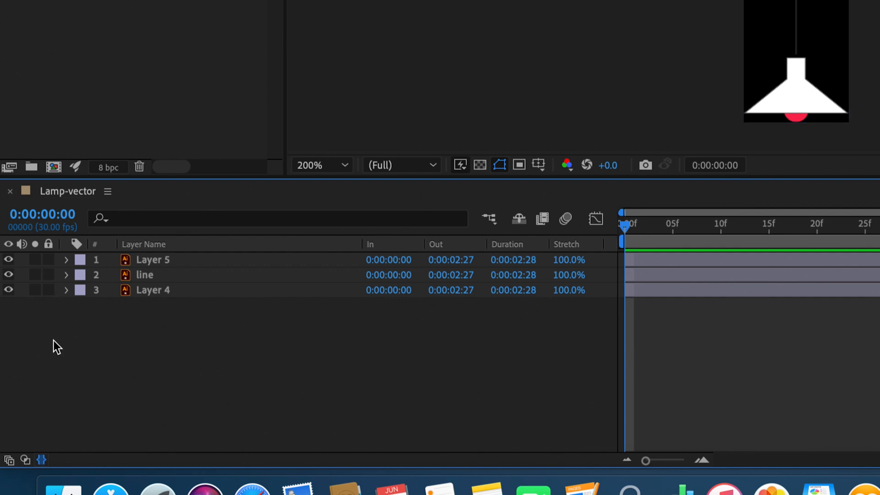
Filter the timeline layers by "li" and clear the search
{"action": "left_click", "coordinate": [139, 219]}
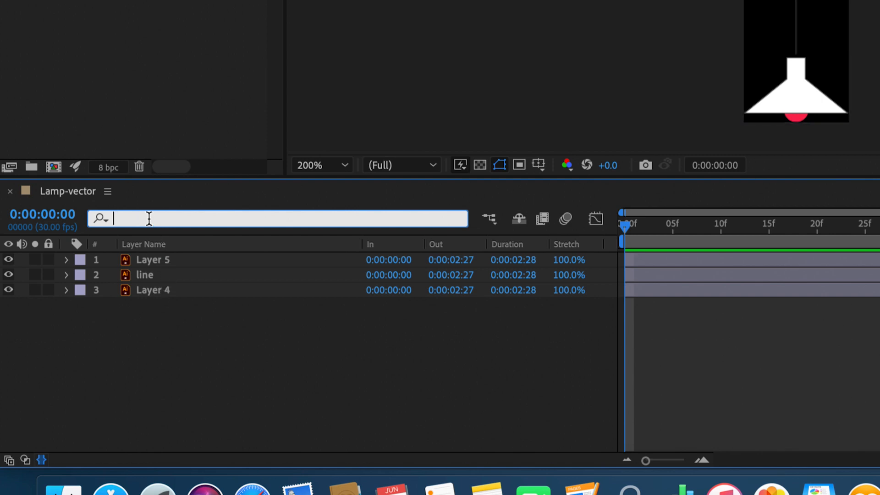
{"action": "type", "text": "li"}
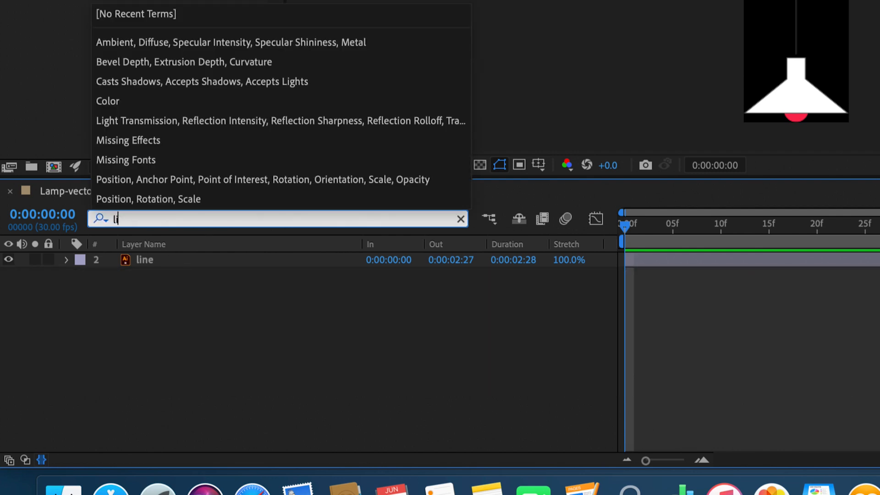
{"action": "key", "text": "BackSpace"}
{"action": "key", "text": "BackSpace"}
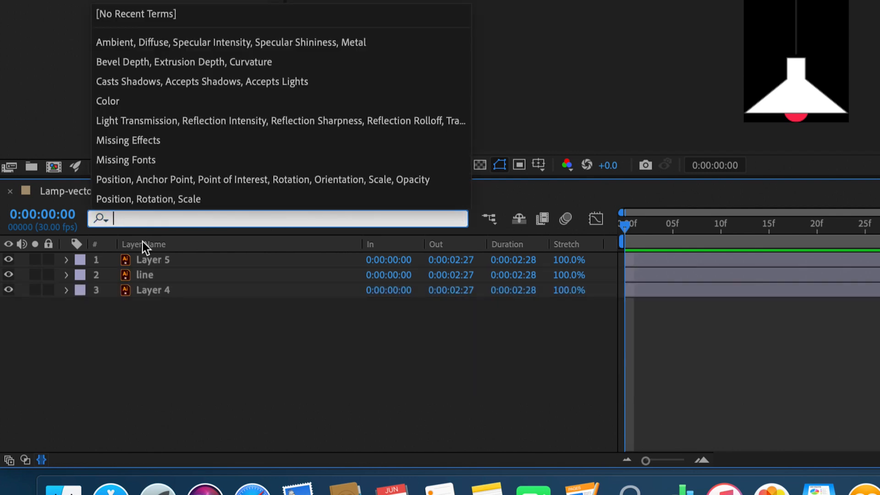
{"action": "left_click", "coordinate": [137, 350]}
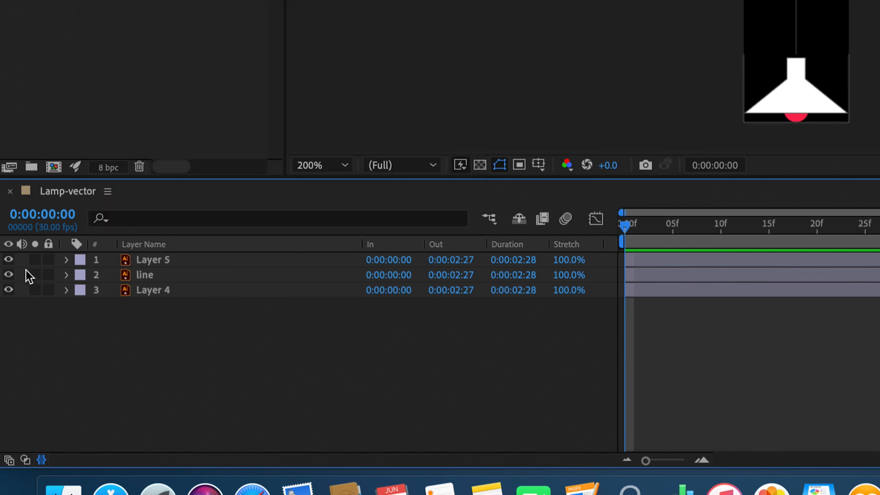
Hide and show Layer 5 repeatedly to check which part of the lamp it contains, leaving it visible
{"action": "left_click", "coordinate": [8, 260]}
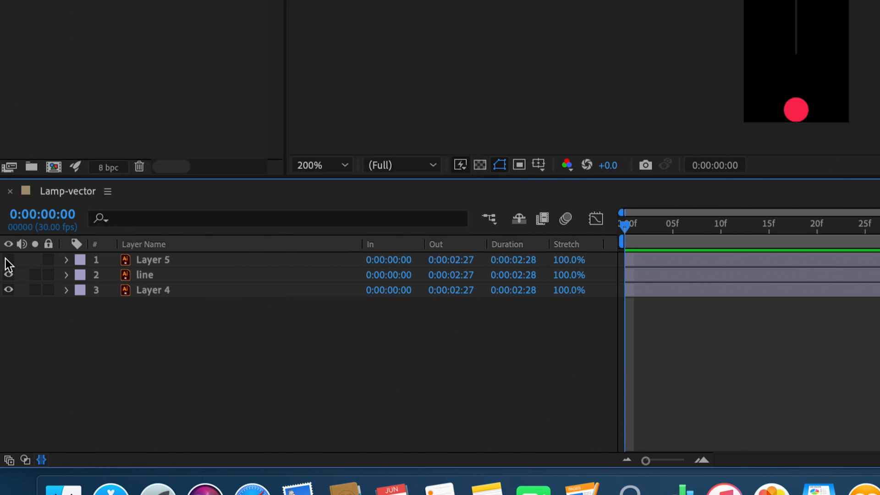
{"action": "left_click", "coordinate": [8, 260]}
{"action": "left_click", "coordinate": [8, 260]}
{"action": "left_click", "coordinate": [8, 260]}
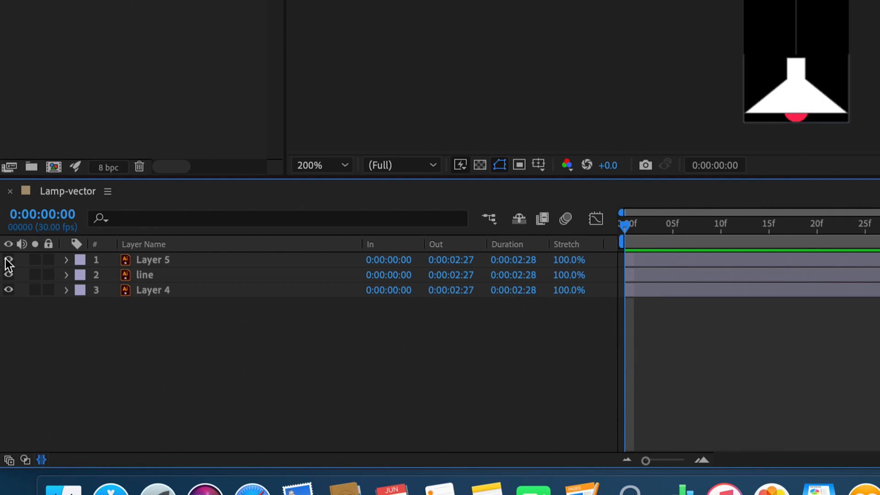
{"action": "left_click", "coordinate": [8, 260]}
{"action": "left_click", "coordinate": [8, 260]}
{"action": "left_click", "coordinate": [8, 260]}
{"action": "left_click", "coordinate": [8, 260]}
{"action": "left_click", "coordinate": [7, 260]}
{"action": "left_click", "coordinate": [8, 260]}
Expand Layer 5's Transform group to view its animatable properties, and collapse the layer again
{"action": "left_click", "coordinate": [66, 260]}
{"action": "left_click", "coordinate": [81, 275]}
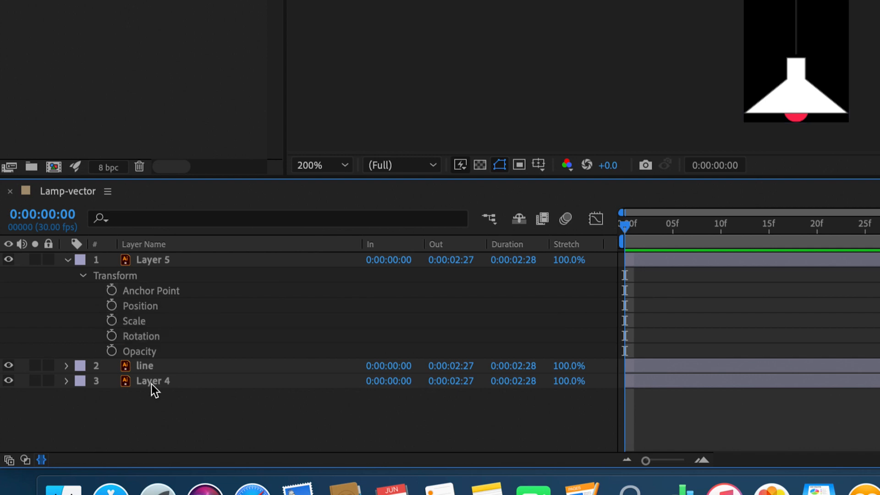
{"action": "left_click", "coordinate": [83, 276]}
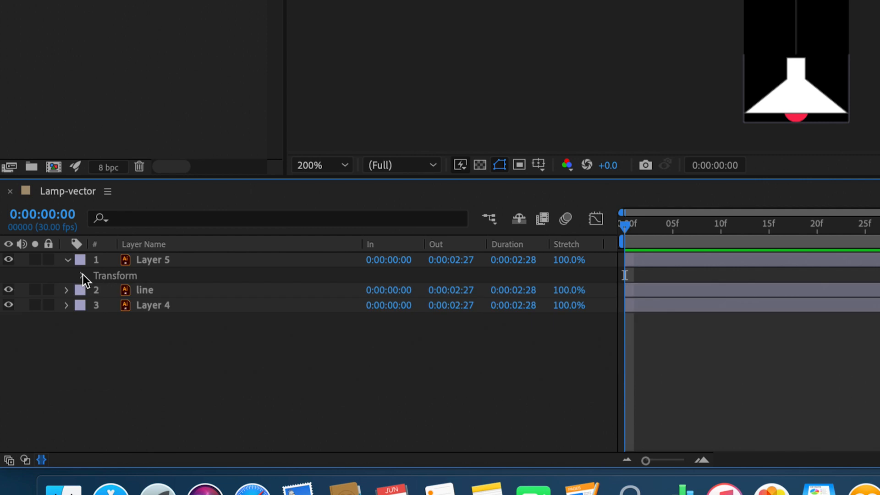
{"action": "left_click", "coordinate": [68, 260]}
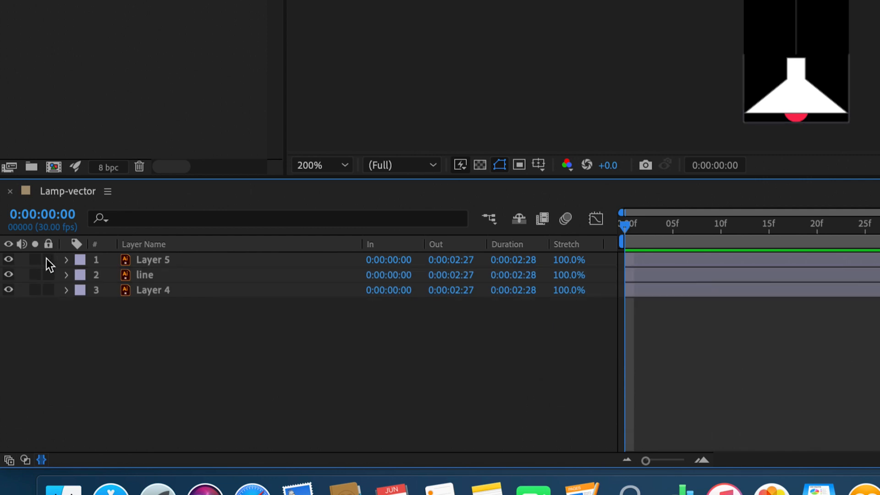
{"action": "left_click", "coordinate": [242, 346]}
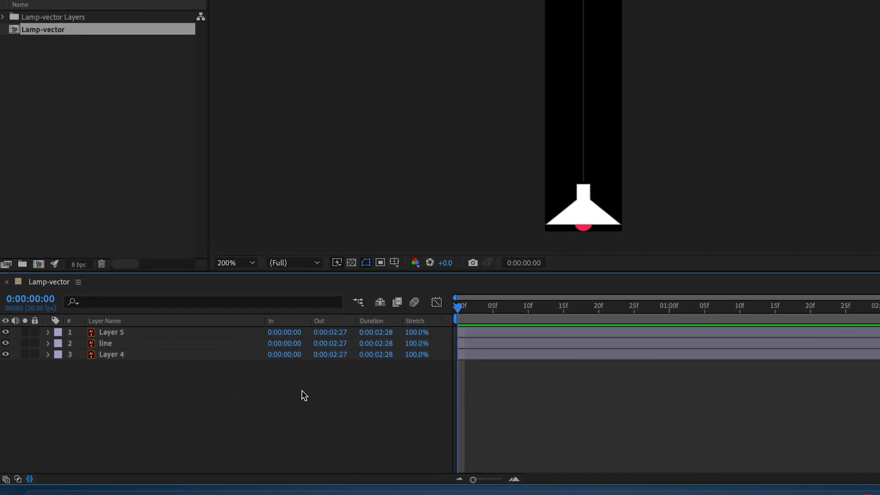
Try moving the white lampshade on Layer 5 sideways off the lamp, and select the line and Layer 4 individually
{"action": "left_click", "coordinate": [579, 204]}
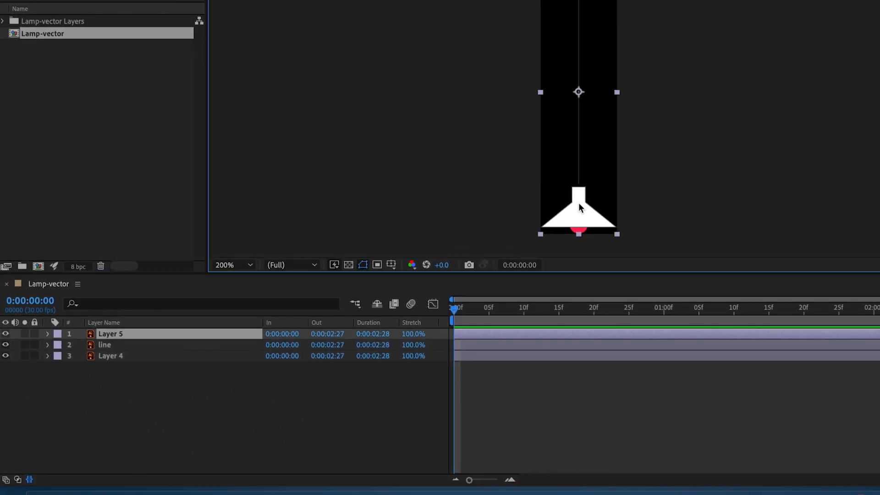
{"action": "left_click_drag", "start_coordinate": [607, 216], "coordinate": [671, 203]}
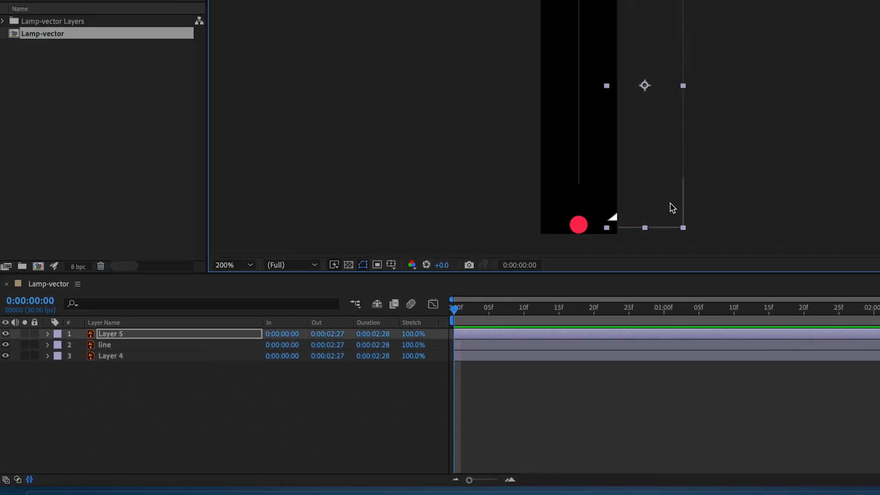
{"action": "left_click", "coordinate": [119, 344]}
{"action": "left_click", "coordinate": [119, 357]}
Create shapes from the vector layers Layer 5, line and Layer 4, and clear the layer selection
{"action": "left_click_drag", "start_coordinate": [138, 389], "coordinate": [124, 334]}
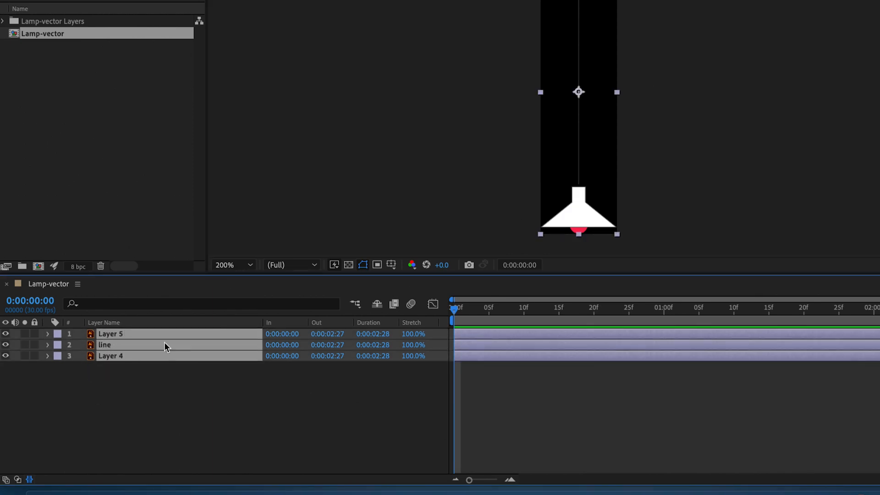
{"action": "right_click", "coordinate": [147, 343]}
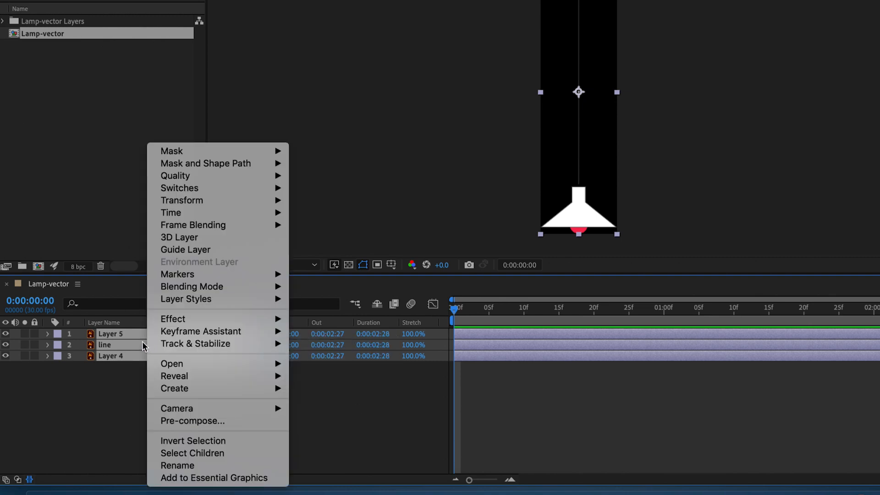
{"action": "mouse_move", "coordinate": [179, 389]}
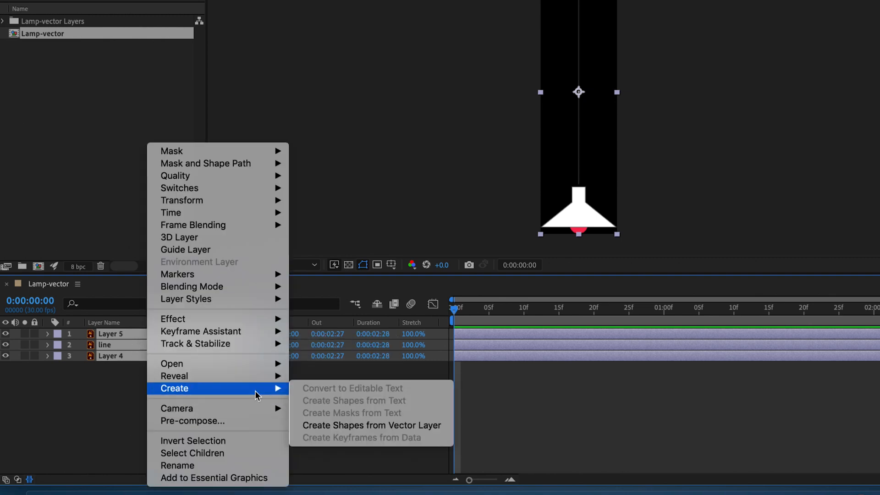
{"action": "left_click", "coordinate": [336, 425]}
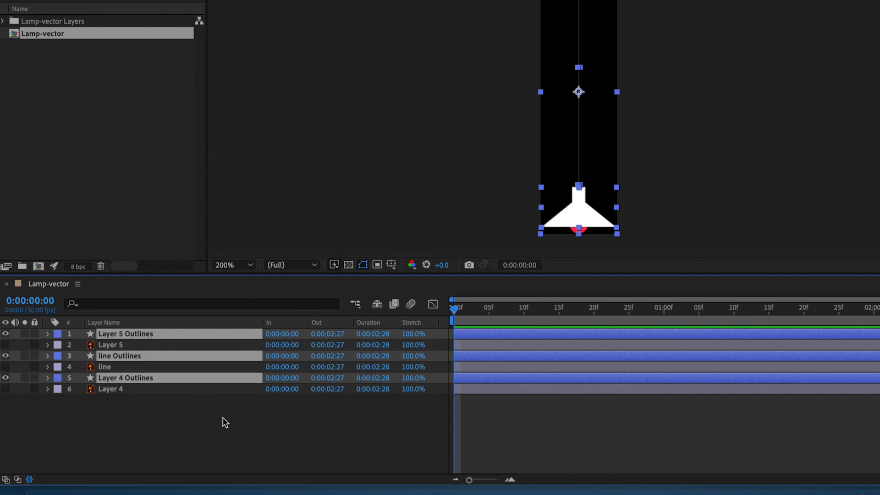
{"action": "left_click", "coordinate": [126, 397]}
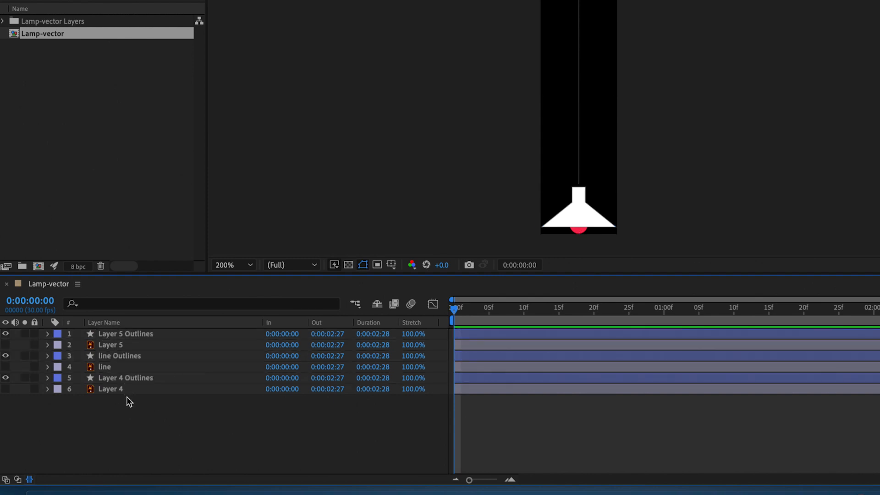
Delete the original Illustrator layers Layer 4, line and Layer 5, keeping only their outline shape layers
{"action": "left_click", "coordinate": [101, 378]}
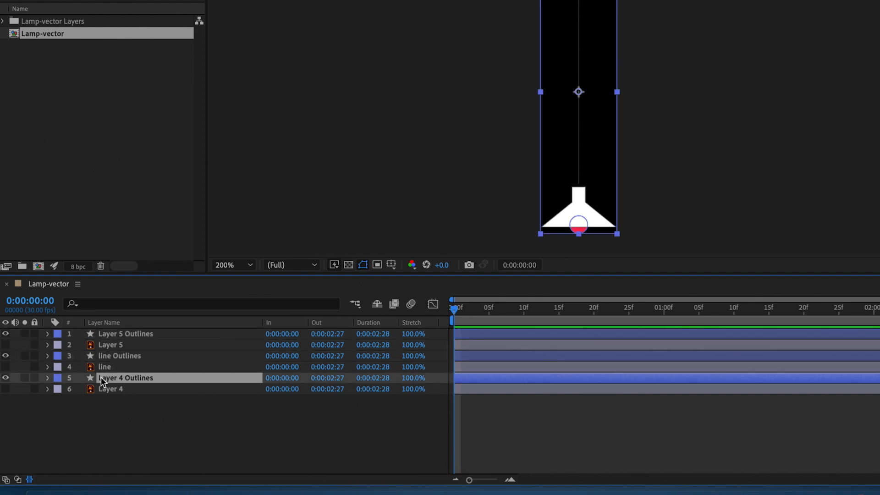
{"action": "left_click", "coordinate": [128, 392]}
{"action": "left_click", "coordinate": [123, 367], "text": "ctrl"}
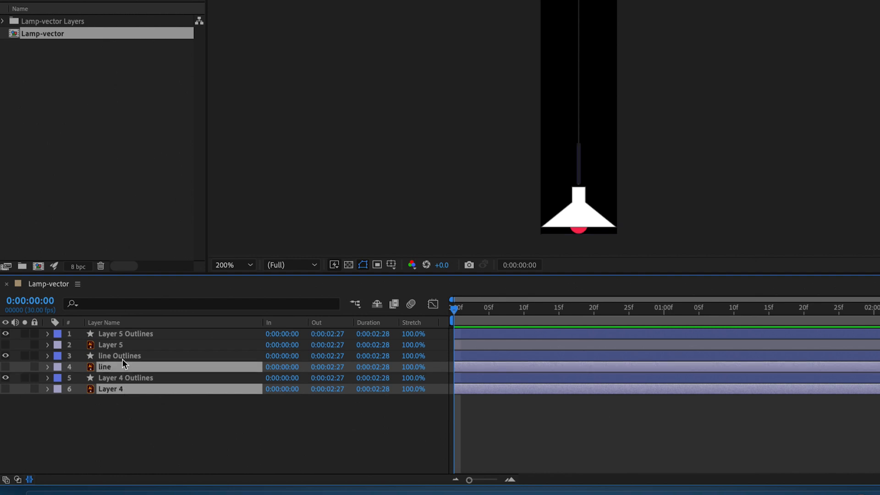
{"action": "left_click", "coordinate": [123, 345], "text": "ctrl"}
{"action": "key", "text": "Delete"}
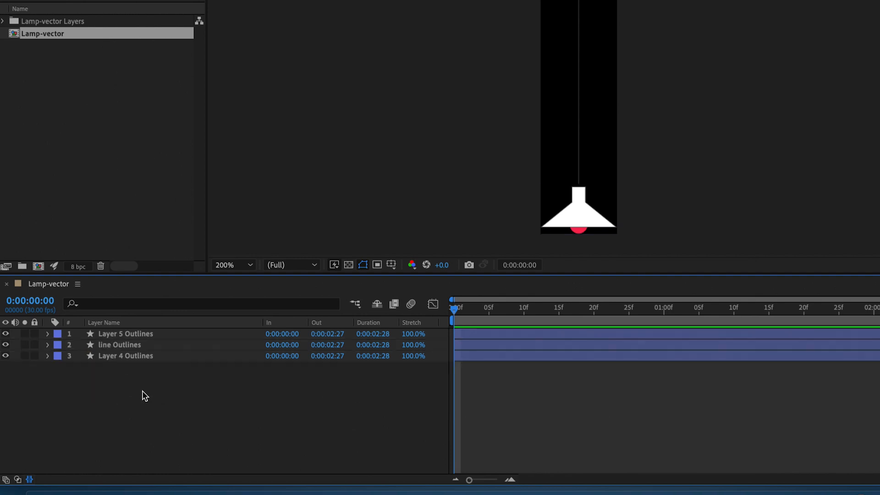
Try moving the lampshade and the line sideways off the lamp individually, undoing each move
{"action": "left_click_drag", "start_coordinate": [143, 392], "coordinate": [73, 329]}
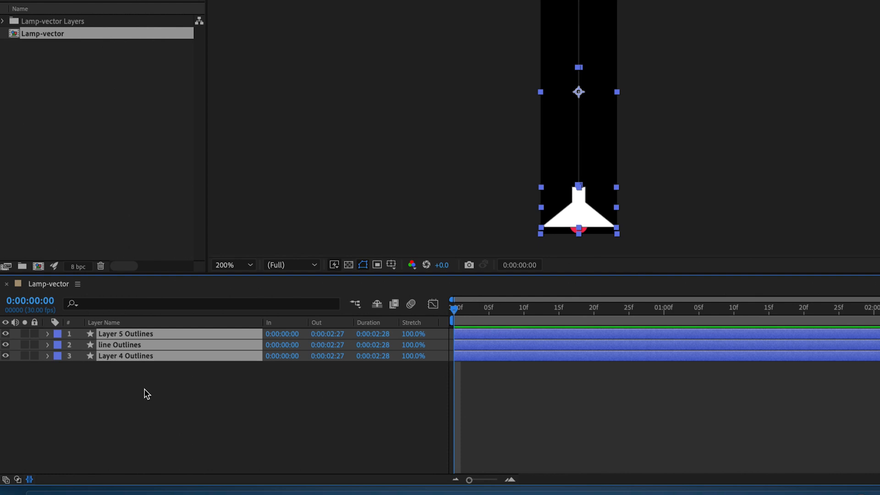
{"action": "left_click", "coordinate": [224, 372]}
{"action": "left_click_drag", "start_coordinate": [578, 210], "coordinate": [656, 198]}
{"action": "key", "text": "ctrl+z"}
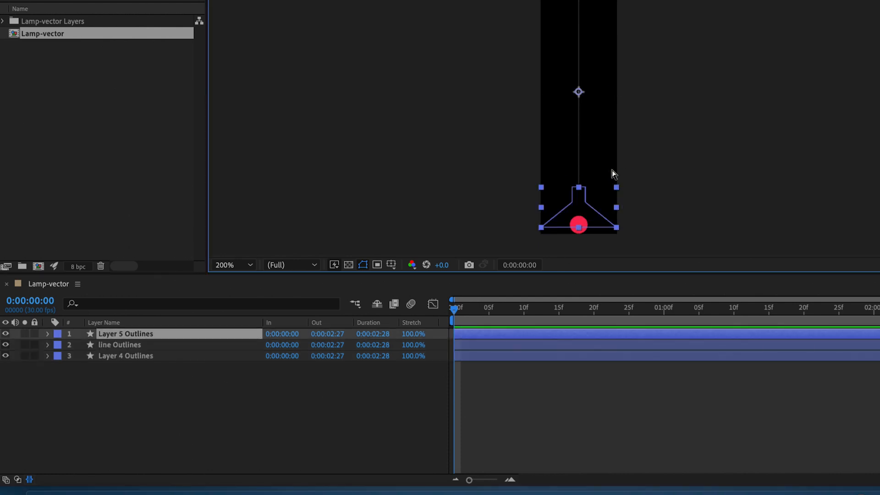
{"action": "left_click_drag", "start_coordinate": [578, 137], "coordinate": [667, 120]}
{"action": "key", "text": "ctrl+z"}
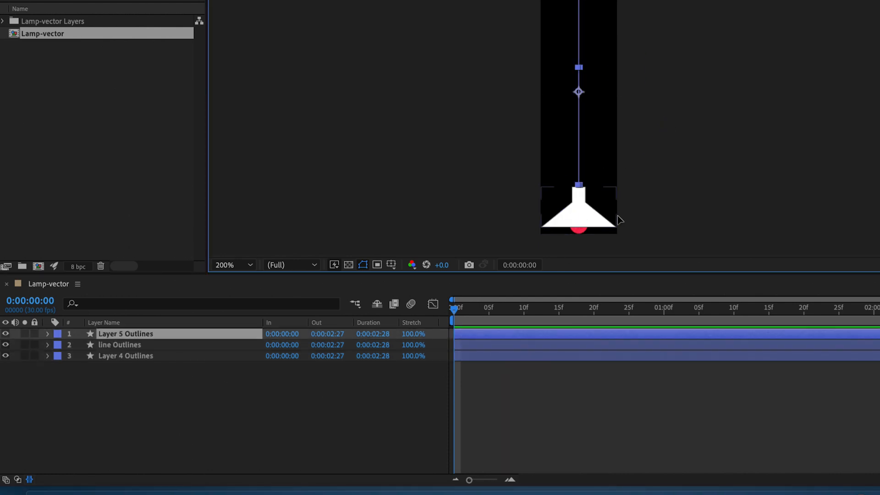
Expand Layer 5 Outlines to view its Contents groups and Transform properties, and collapse the layer again
{"action": "left_click", "coordinate": [48, 333]}
{"action": "left_click", "coordinate": [59, 345]}
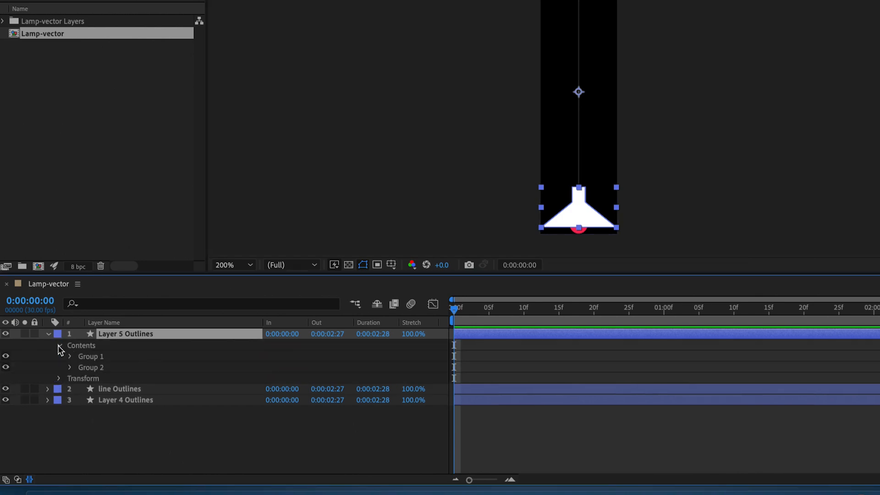
{"action": "left_click", "coordinate": [58, 345]}
{"action": "left_click", "coordinate": [58, 356]}
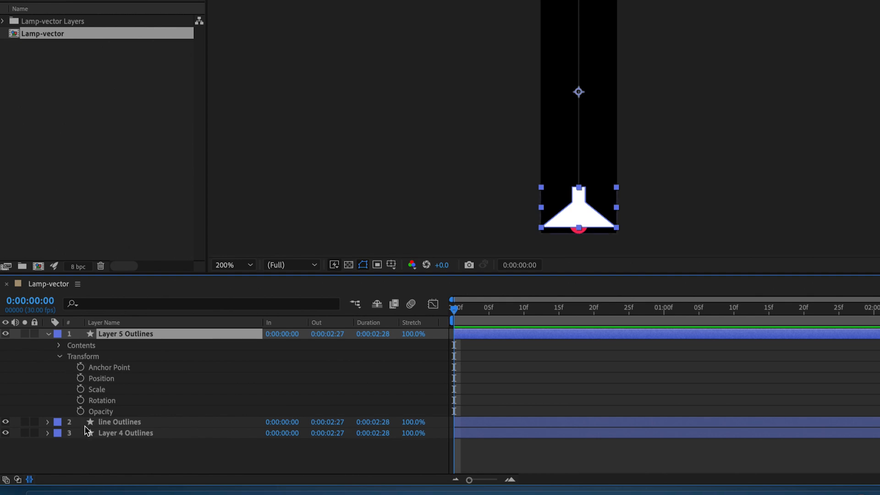
{"action": "left_click", "coordinate": [48, 334]}
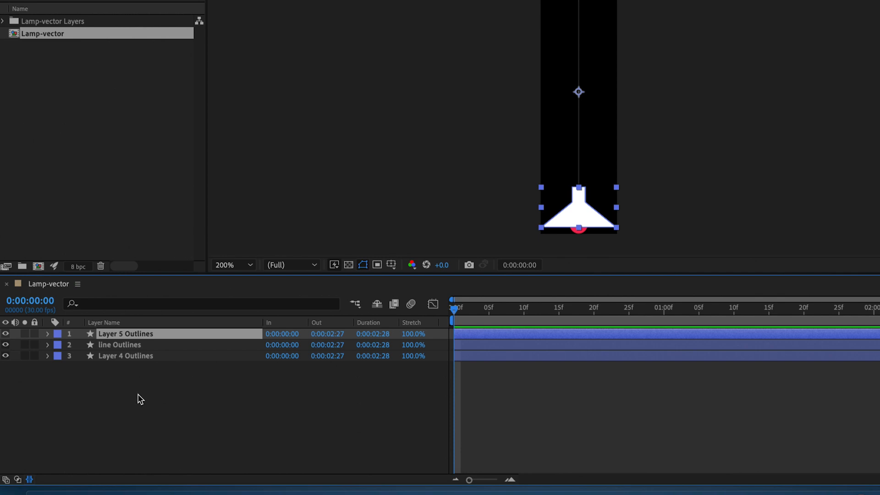
Reveal Scale for all three outline layers and add Scale keyframes to them at 0:00:00:00
{"action": "left_click_drag", "start_coordinate": [671, 18], "coordinate": [484, 226]}
{"action": "left_click_drag", "start_coordinate": [180, 437], "coordinate": [125, 323]}
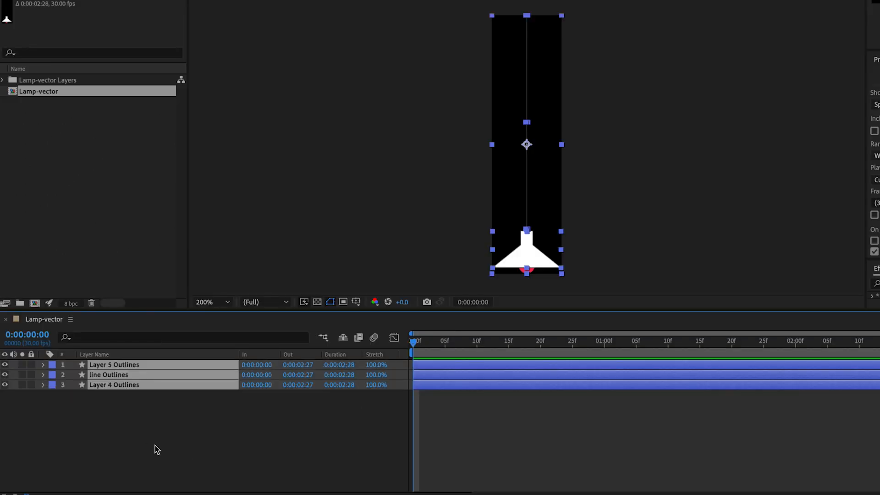
{"action": "key", "text": "s"}
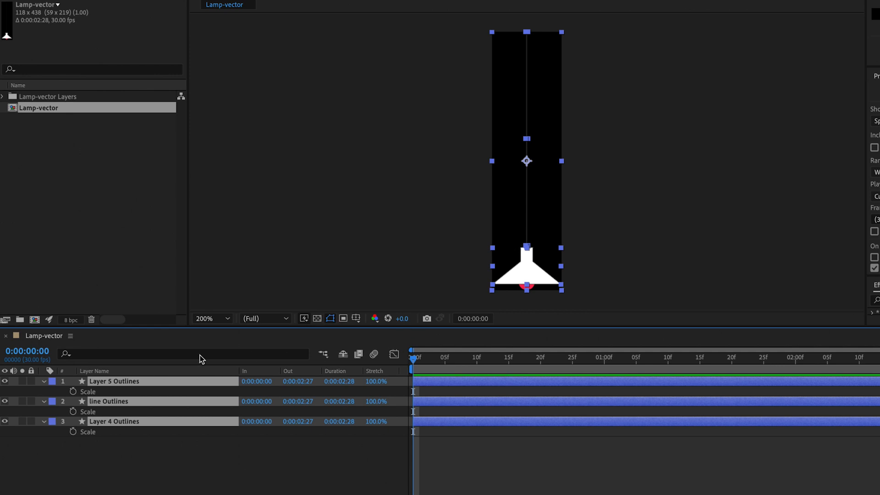
{"action": "left_click_drag", "start_coordinate": [147, 477], "coordinate": [78, 367]}
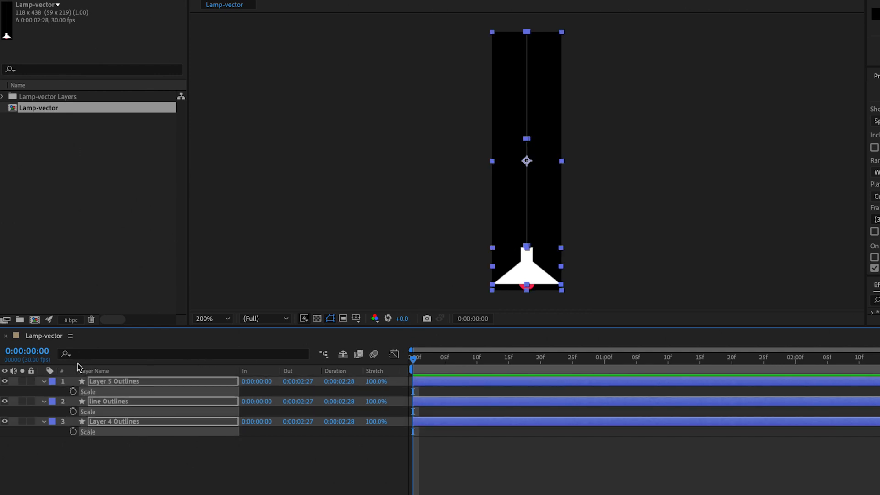
{"action": "left_click", "coordinate": [73, 392]}
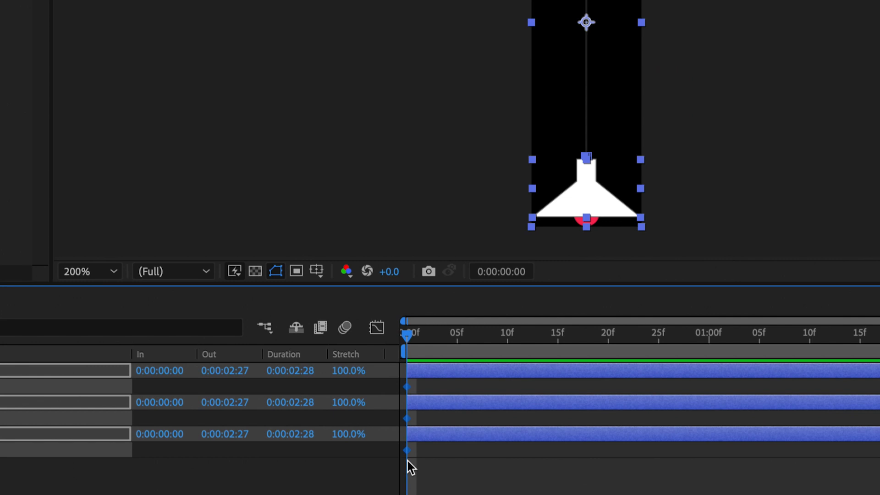
Add Scale keyframes to all three outline layers at 0:00:01:00, and select only line Outlines
{"action": "left_click_drag", "start_coordinate": [406, 373], "coordinate": [475, 386]}
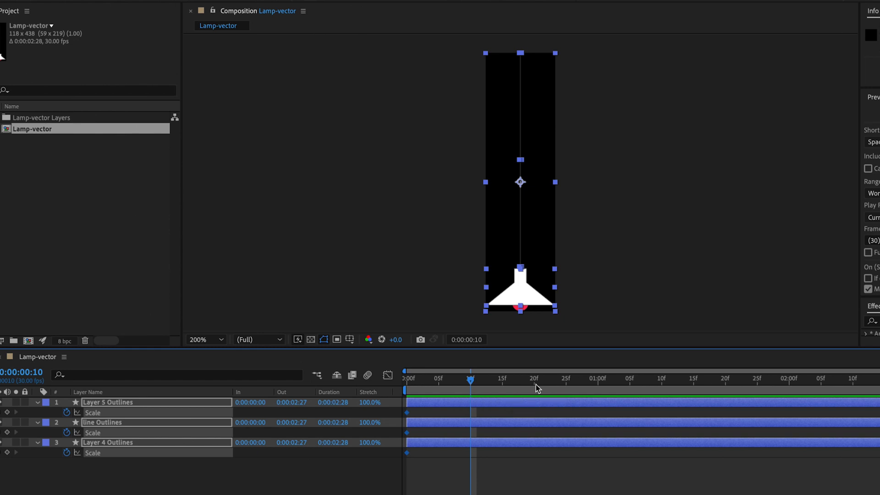
{"action": "left_click_drag", "start_coordinate": [470, 382], "coordinate": [597, 381]}
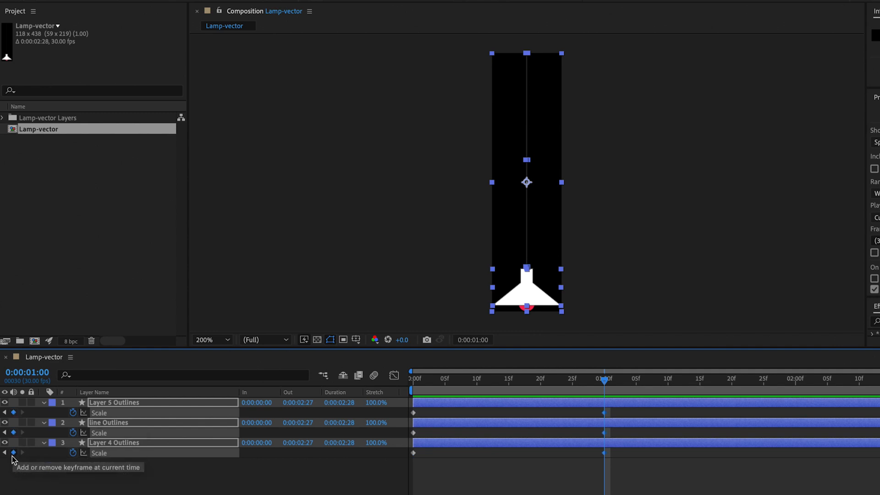
{"action": "left_click_drag", "start_coordinate": [172, 489], "coordinate": [8, 387]}
{"action": "left_click", "coordinate": [164, 454]}
{"action": "left_click", "coordinate": [165, 423]}
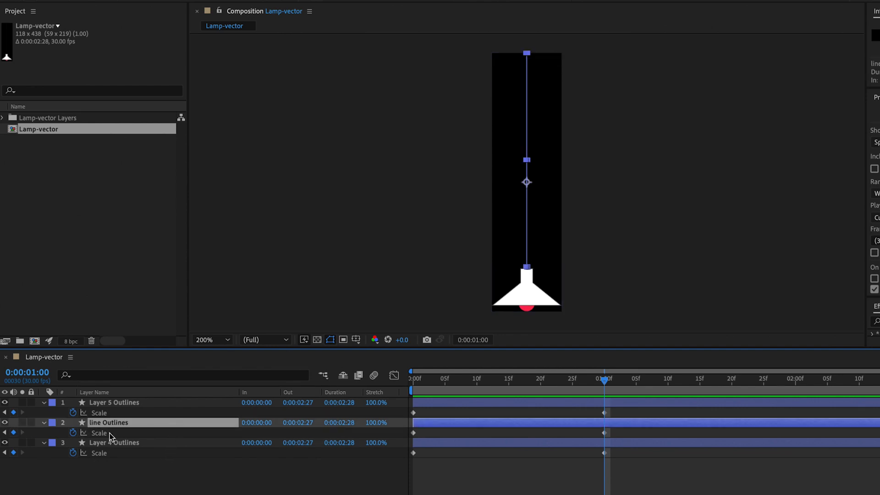
Display the layer switches and property values, and set the Scale of all three outline layers to 39% at 0:00:00:00
{"action": "left_click_drag", "start_coordinate": [604, 380], "coordinate": [359, 385]}
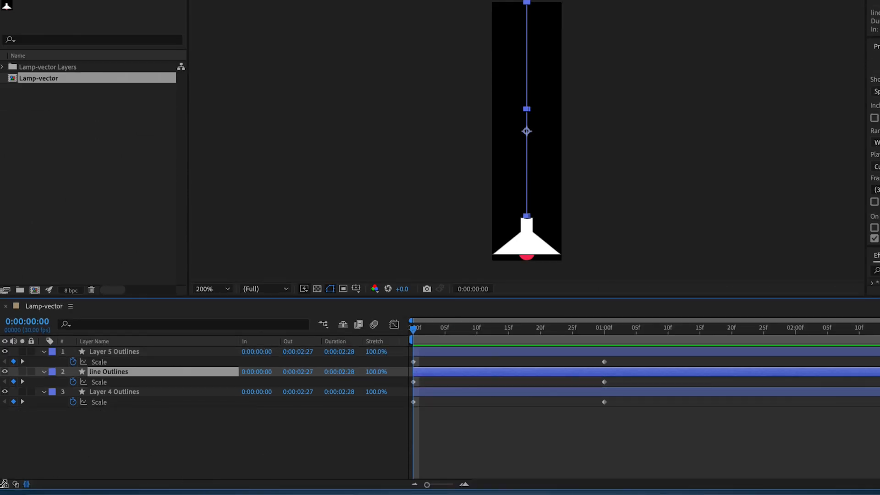
{"action": "left_click", "coordinate": [5, 483]}
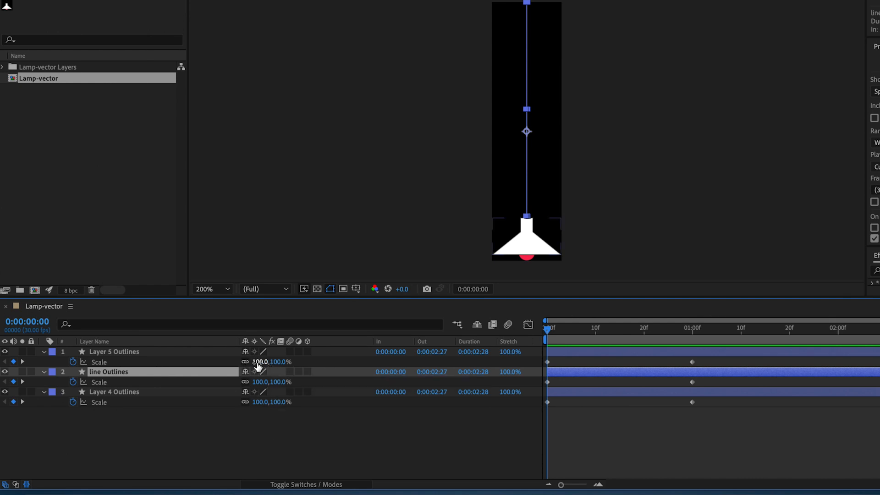
{"action": "left_click_drag", "start_coordinate": [225, 447], "coordinate": [72, 347]}
{"action": "left_click_drag", "start_coordinate": [257, 364], "coordinate": [296, 362]}
{"action": "key", "text": "super+z"}
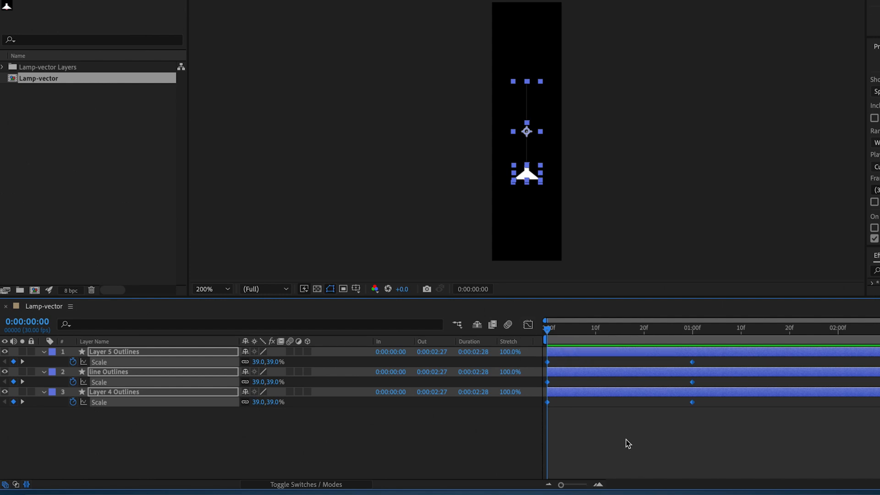
Hide the In, Out, Duration and Stretch columns, preview the composition, and return to its first frame
{"action": "left_click", "coordinate": [27, 485]}
{"action": "key", "text": "space"}
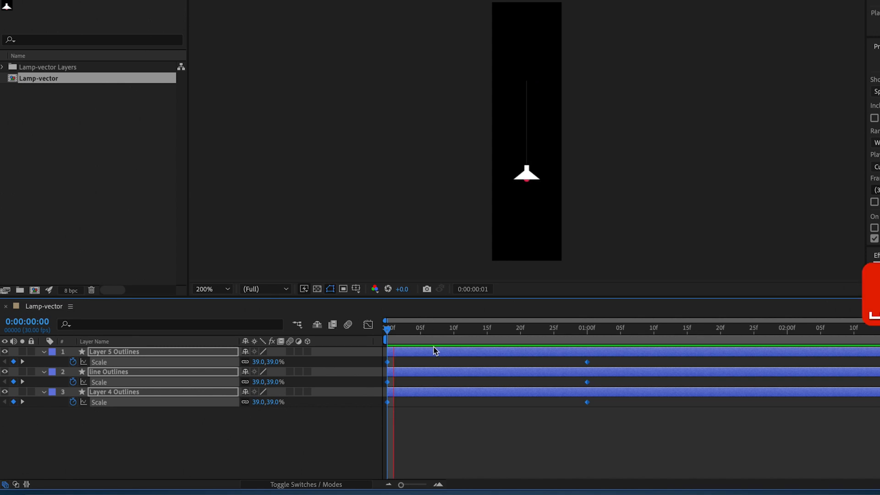
{"action": "key", "text": "space"}
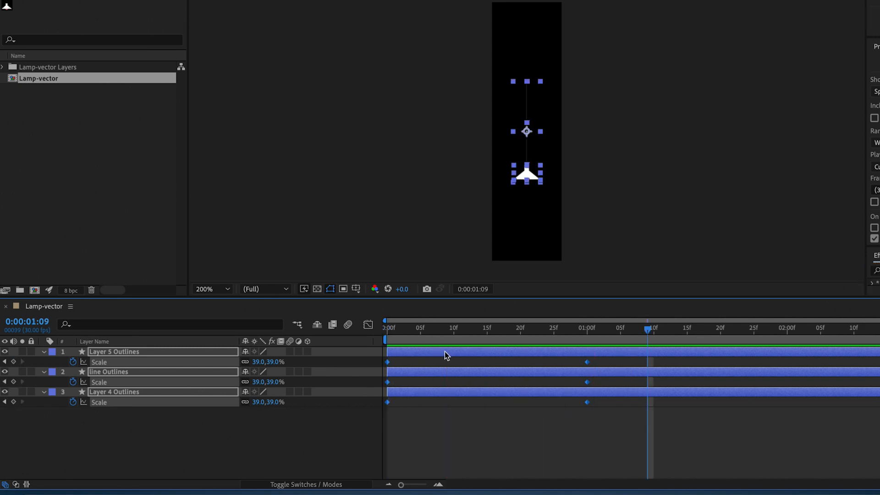
{"action": "key", "text": "space"}
{"action": "key", "text": "space"}
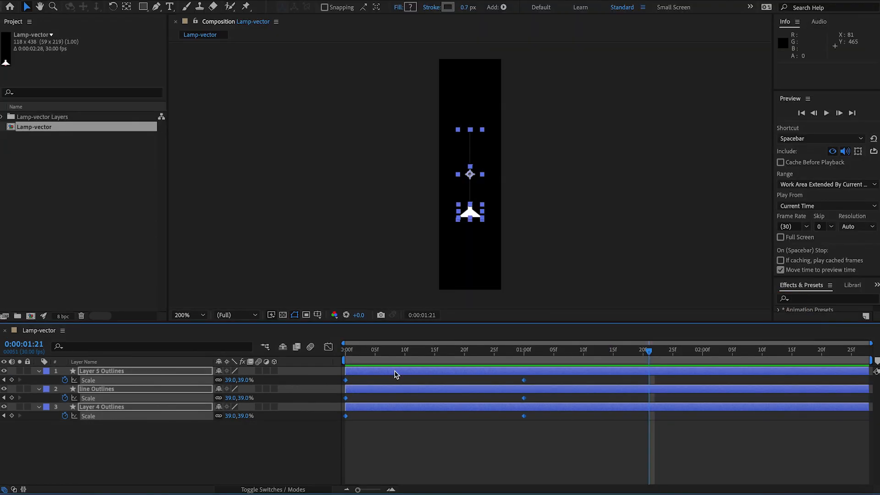
{"action": "key", "text": "space"}
{"action": "key", "text": "space"}
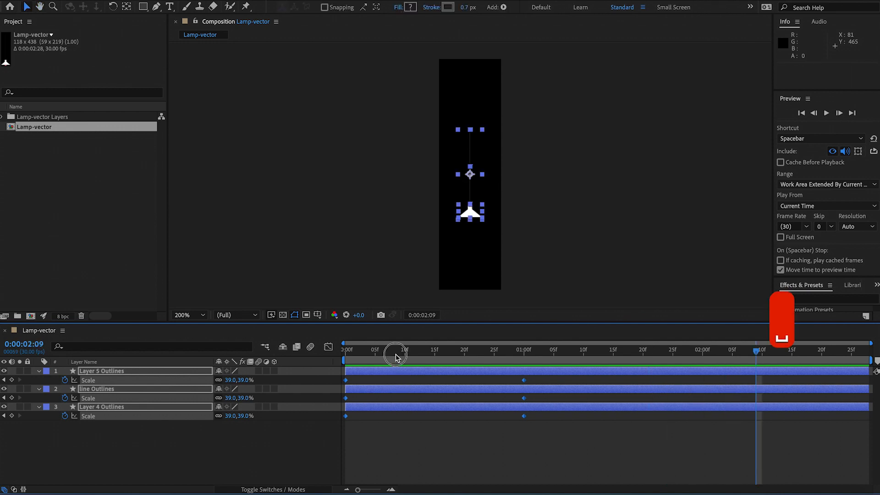
{"action": "key", "text": "Home"}
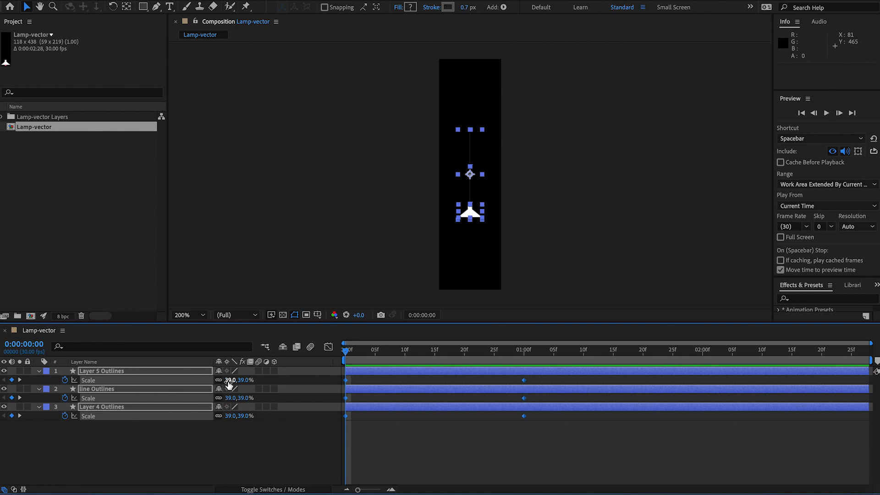
Set the Scale of all three outline layers to 96% at 0:00:01:00 and preview the animation from the start
{"action": "left_click", "coordinate": [526, 354]}
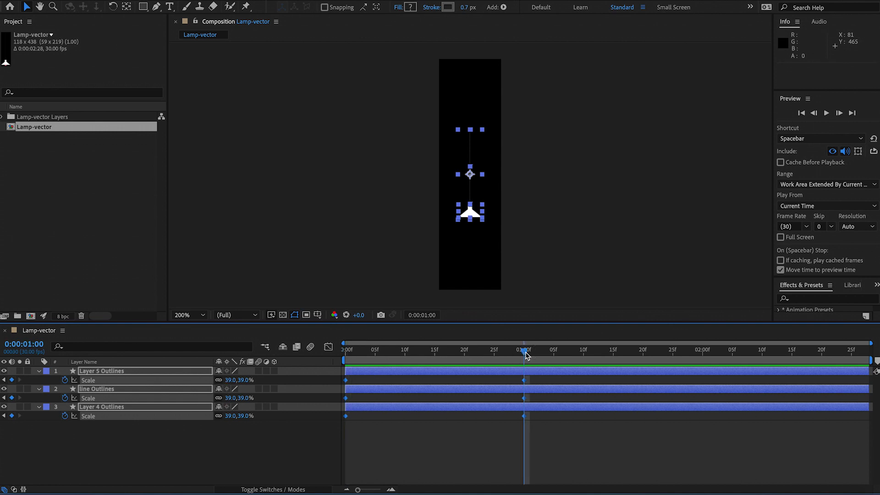
{"action": "left_click_drag", "start_coordinate": [230, 382], "coordinate": [254, 379]}
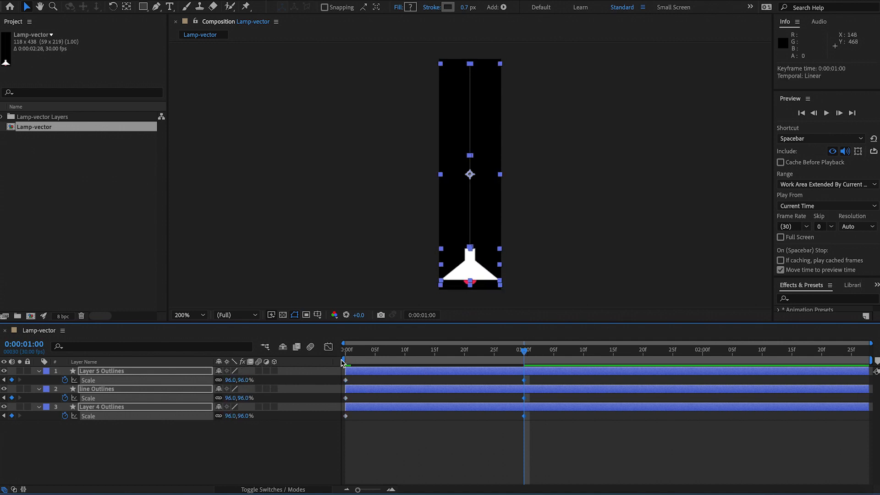
{"action": "left_click_drag", "start_coordinate": [523, 351], "coordinate": [338, 356]}
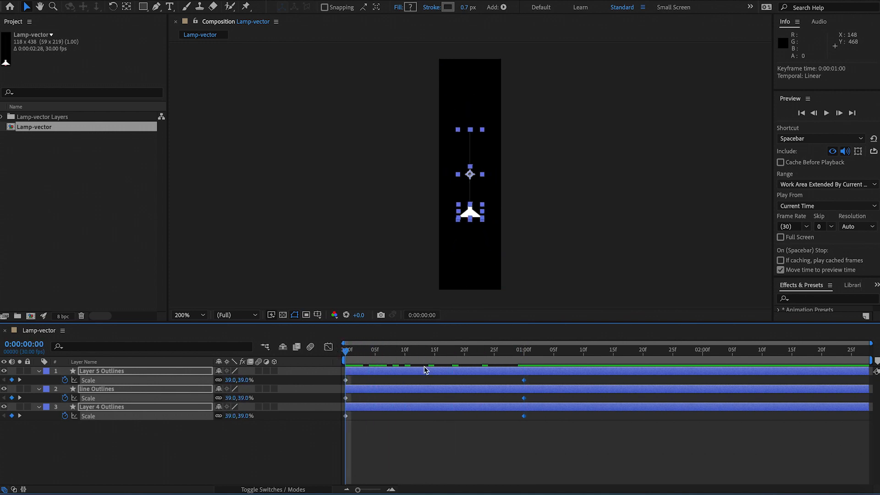
{"action": "key", "text": "space"}
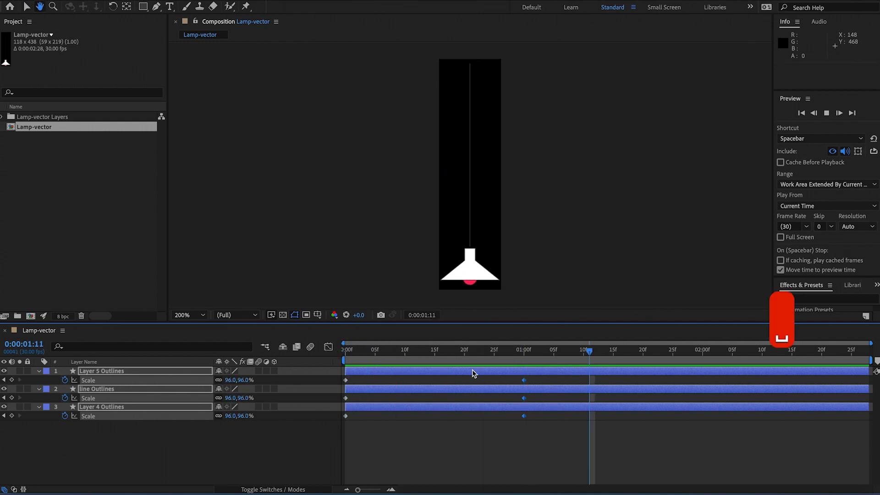
Reveal the Rotation property for all three outline layers and select it on each of them
{"action": "key", "text": "ctrl+a"}
{"action": "left_click_drag", "start_coordinate": [347, 355], "coordinate": [525, 355]}
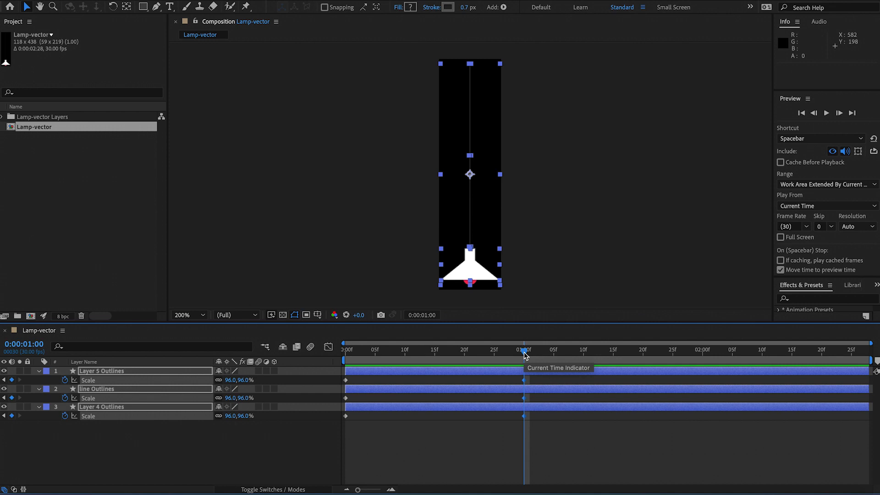
{"action": "mouse_move", "coordinate": [525, 355]}
{"action": "left_mouse_down"}
{"action": "mouse_move", "coordinate": [320, 356]}
{"action": "mouse_move", "coordinate": [524, 354]}
{"action": "left_mouse_up"}
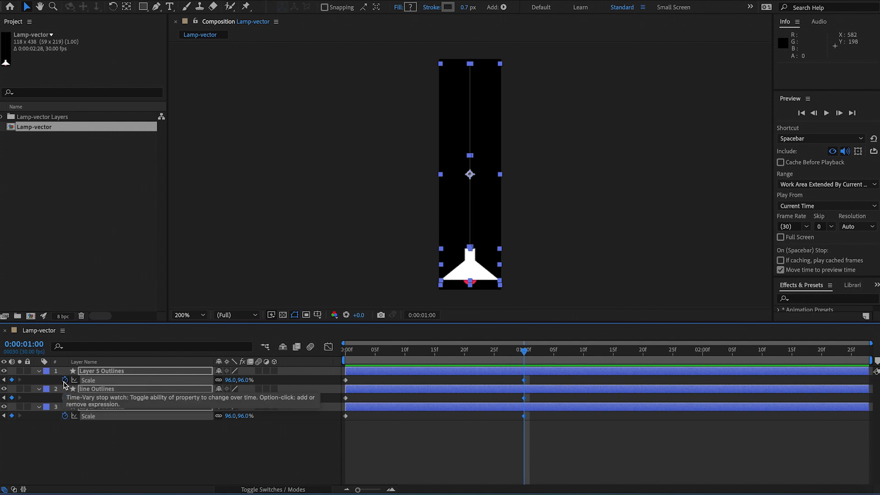
{"action": "left_click_drag", "start_coordinate": [122, 462], "coordinate": [67, 372]}
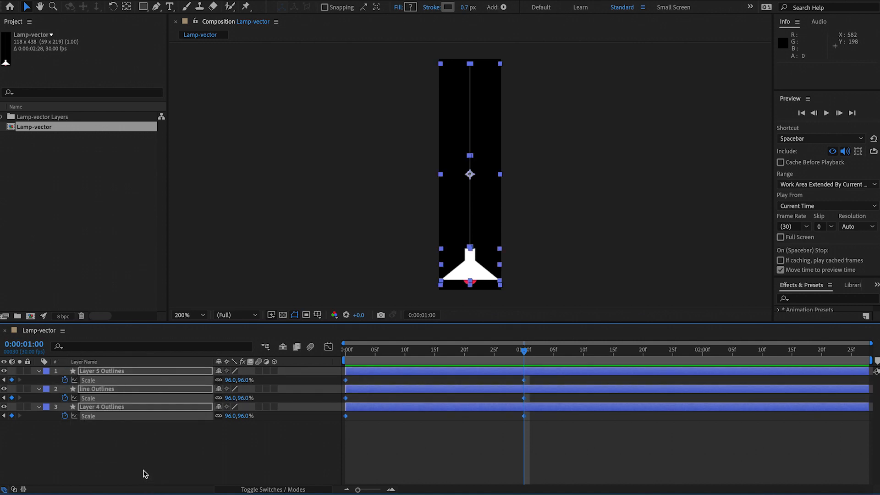
{"action": "key", "text": "r"}
{"action": "left_click_drag", "start_coordinate": [100, 458], "coordinate": [41, 333]}
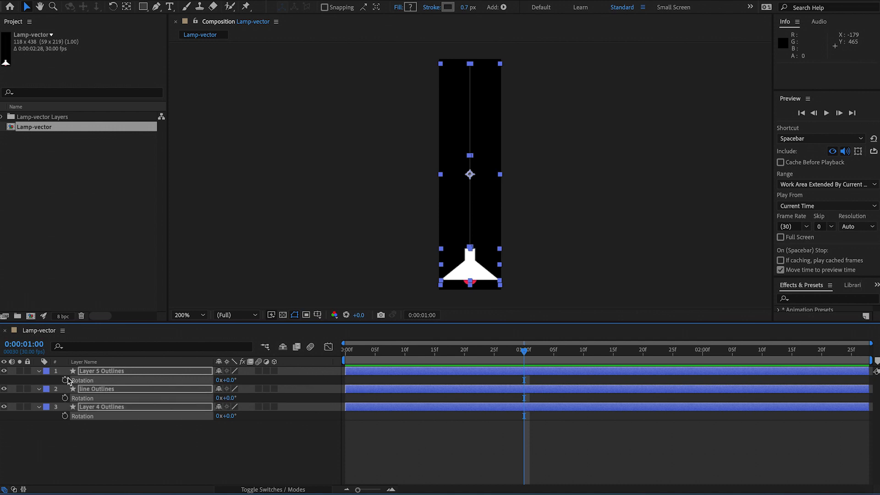
Add Rotation keyframes to all three outline layers at 0:00:00:00 and 0:00:00:25
{"action": "left_click_drag", "start_coordinate": [424, 353], "coordinate": [341, 351]}
{"action": "left_click", "coordinate": [64, 379]}
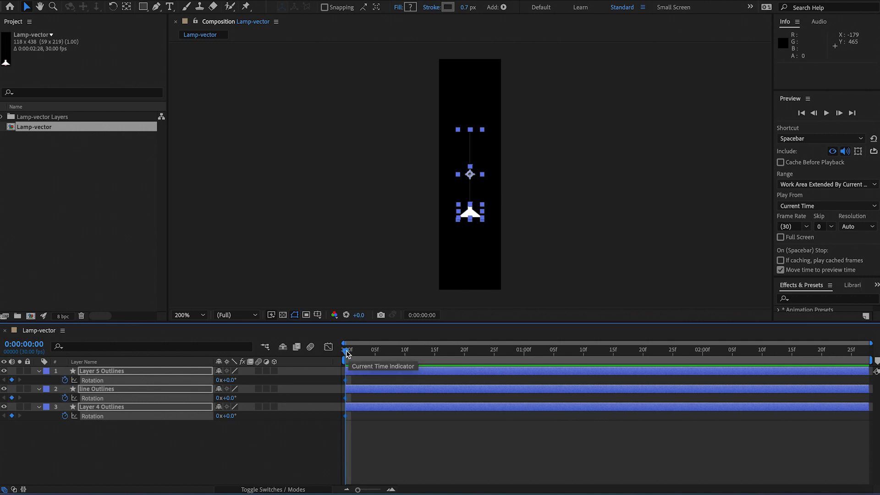
{"action": "left_click_drag", "start_coordinate": [346, 353], "coordinate": [498, 355]}
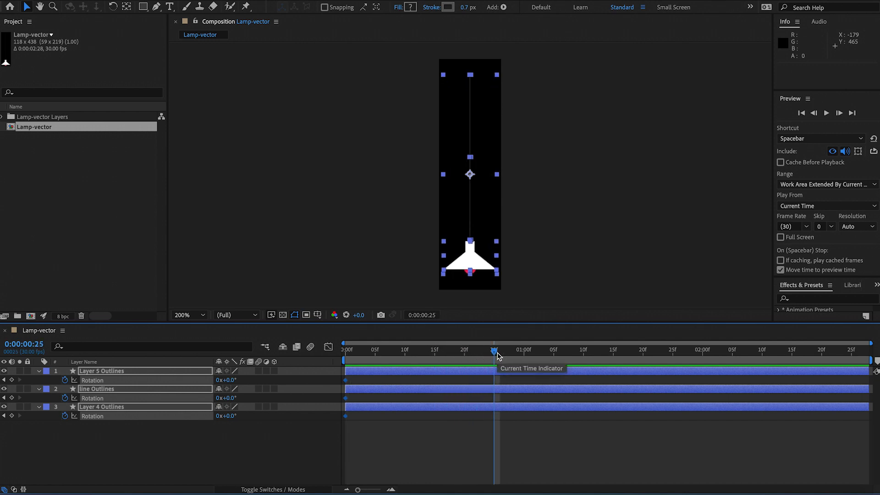
{"action": "left_click", "coordinate": [12, 380]}
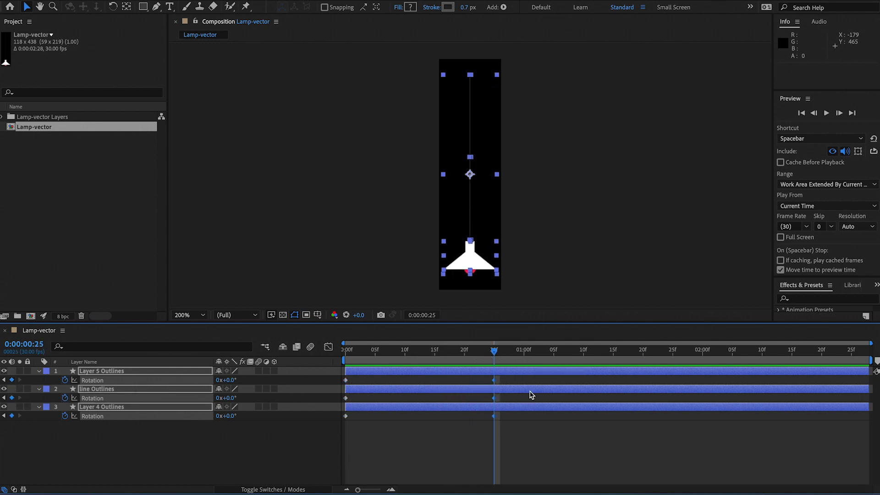
Set the Rotation of all three outline layers to 1x+0.0° at 0:00:00:00
{"action": "left_click_drag", "start_coordinate": [495, 357], "coordinate": [338, 356]}
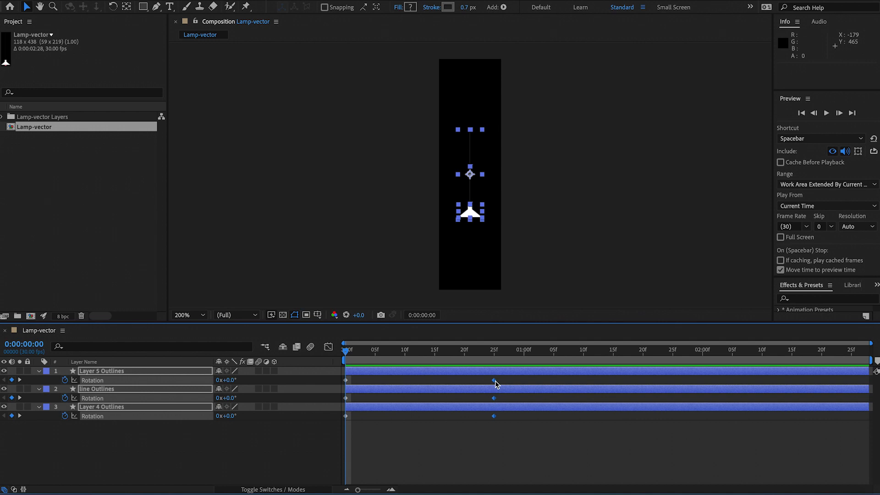
{"action": "mouse_move", "coordinate": [493, 384]}
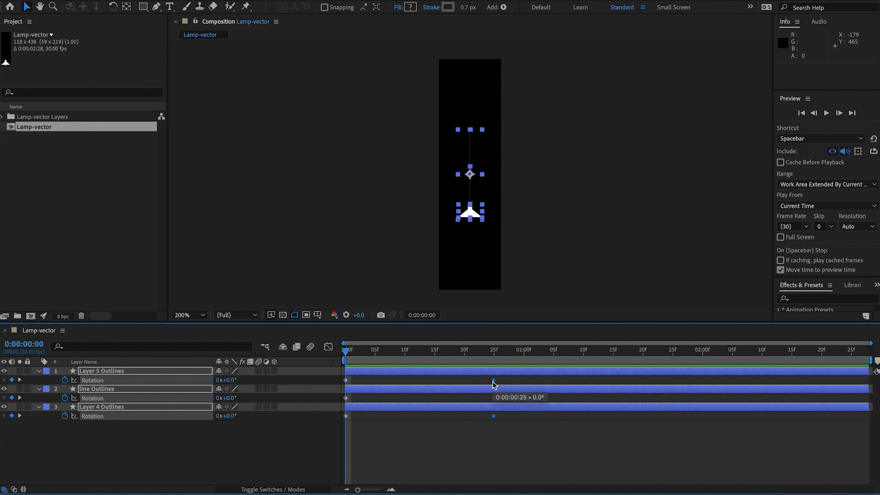
{"action": "left_click", "coordinate": [221, 380]}
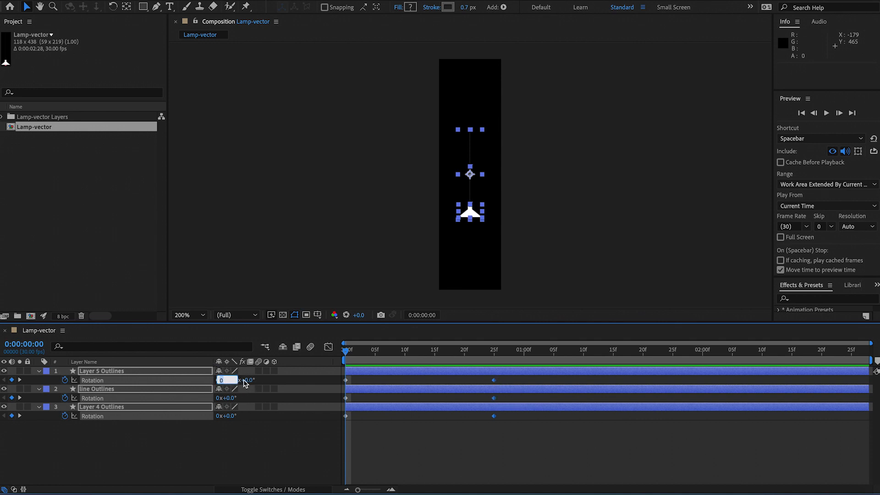
{"action": "type", "text": "1"}
{"action": "key", "text": "Return"}
{"action": "left_click", "coordinate": [221, 398]}
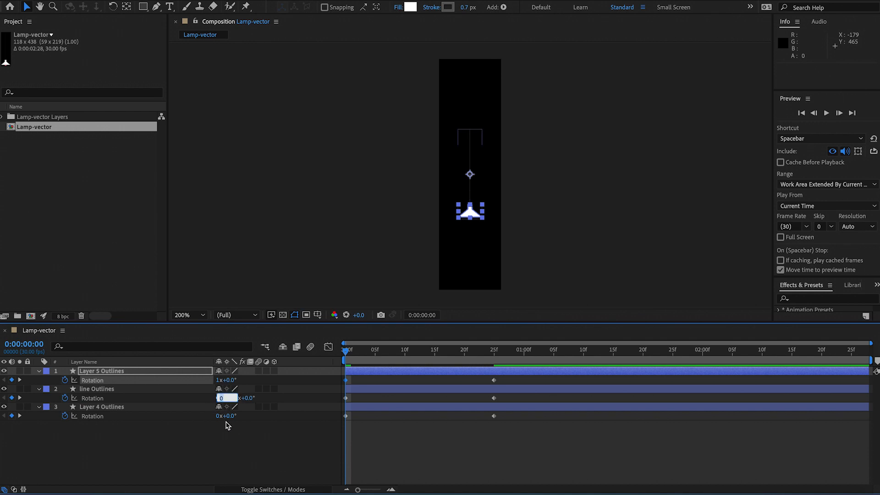
{"action": "type", "text": "1"}
{"action": "key", "text": "Return"}
{"action": "left_click", "coordinate": [219, 417]}
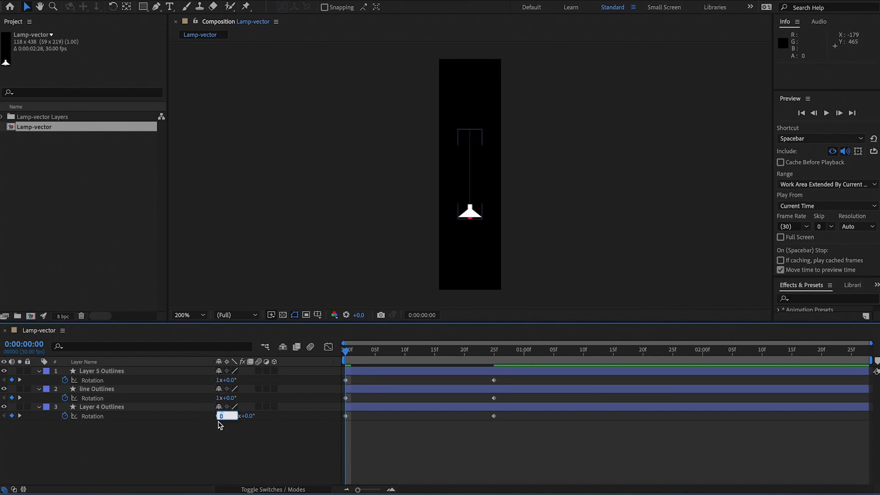
{"action": "type", "text": "1"}
{"action": "key", "text": "Return"}
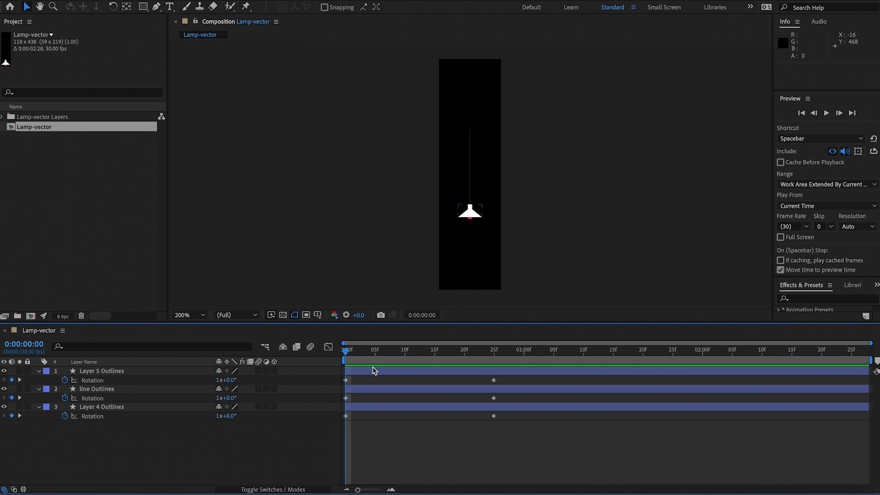
Preview the rotation animation from the start and return to the first frame
{"action": "key", "text": "space"}
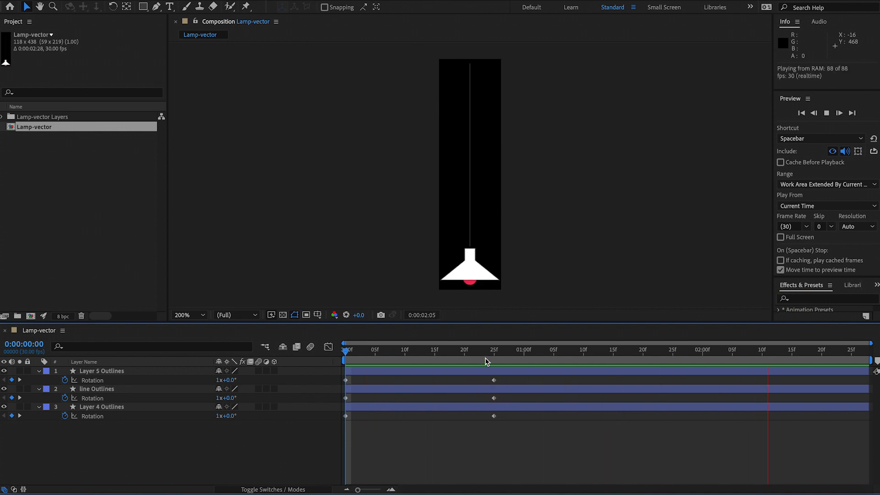
{"action": "key", "text": "space"}
{"action": "mouse_move", "coordinate": [348, 353]}
{"action": "left_mouse_down"}
{"action": "mouse_move", "coordinate": [505, 353]}
{"action": "mouse_move", "coordinate": [326, 363]}
{"action": "mouse_move", "coordinate": [493, 364]}
{"action": "mouse_move", "coordinate": [337, 362]}
{"action": "left_mouse_up"}
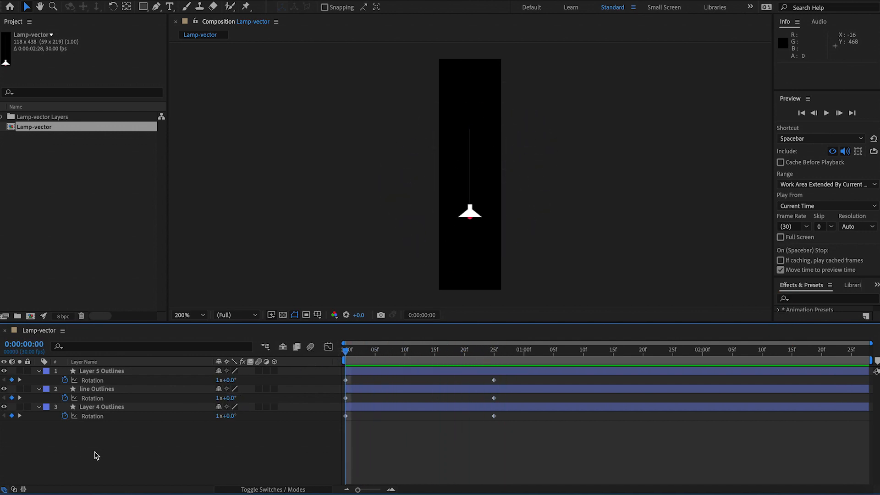
Collapse the Layer 5 Outlines properties and make it a 3D layer
{"action": "left_click", "coordinate": [39, 371]}
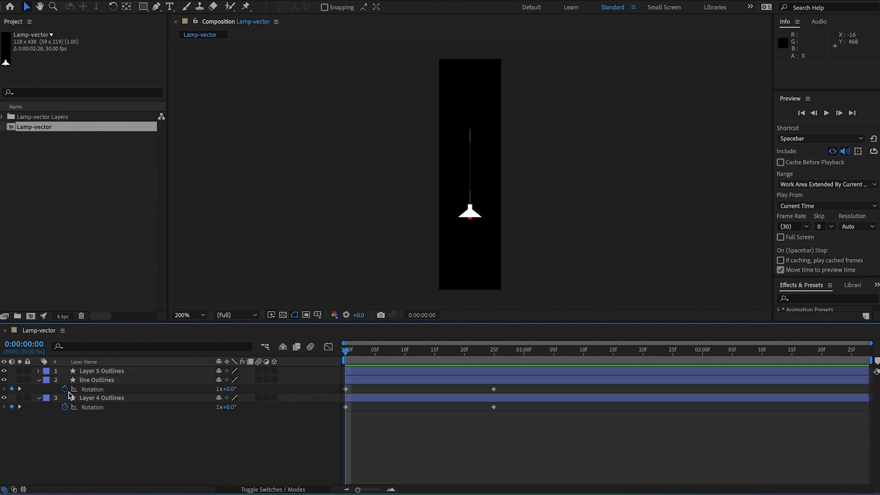
{"action": "left_click", "coordinate": [39, 371]}
{"action": "left_click", "coordinate": [274, 370]}
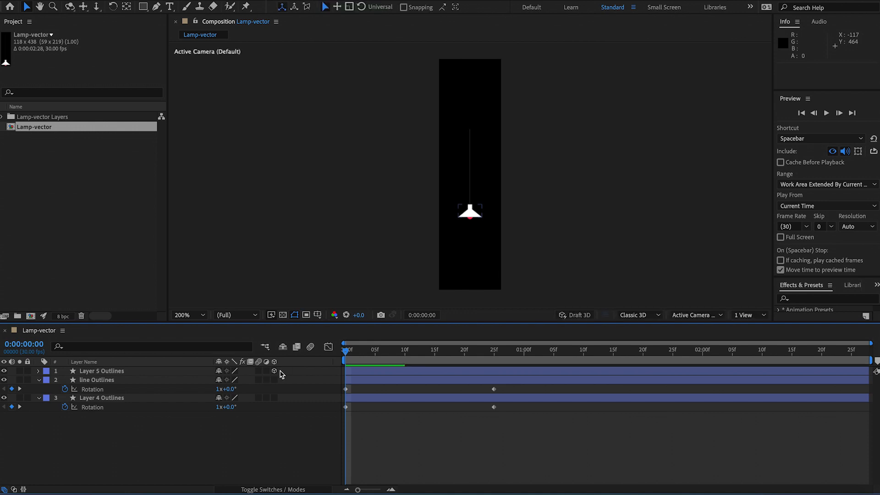
Try adjusting the X Rotation of Layer 5 Outlines, undo the change, and collapse the layer's properties
{"action": "left_click", "coordinate": [39, 370]}
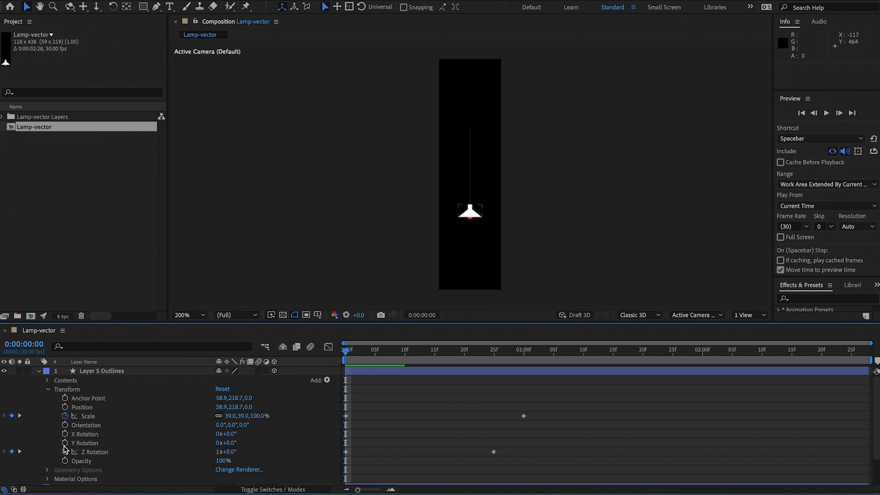
{"action": "left_click_drag", "start_coordinate": [226, 434], "coordinate": [208, 440]}
{"action": "key", "text": "super+z"}
{"action": "left_click", "coordinate": [39, 373]}
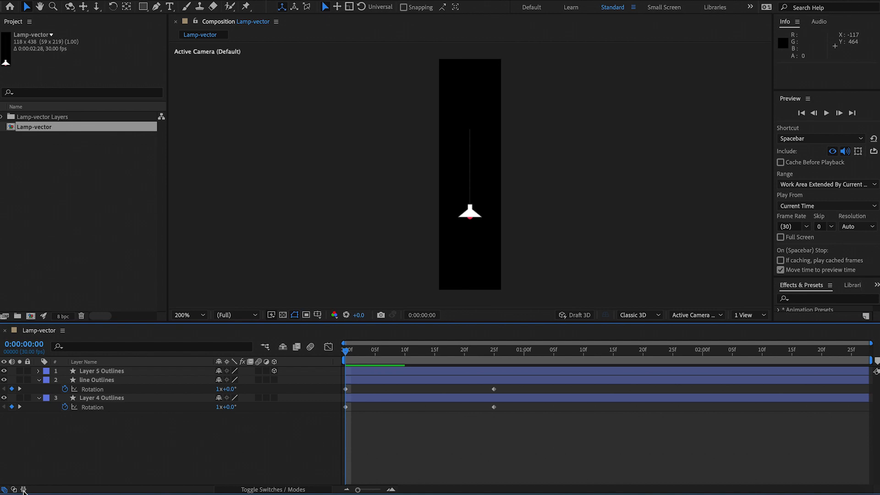
Show the In, Out, Duration and Stretch columns and set Layer 5 Outlines to In 0:00:00:20 and Out 0:00:01:18
{"action": "left_click", "coordinate": [23, 490]}
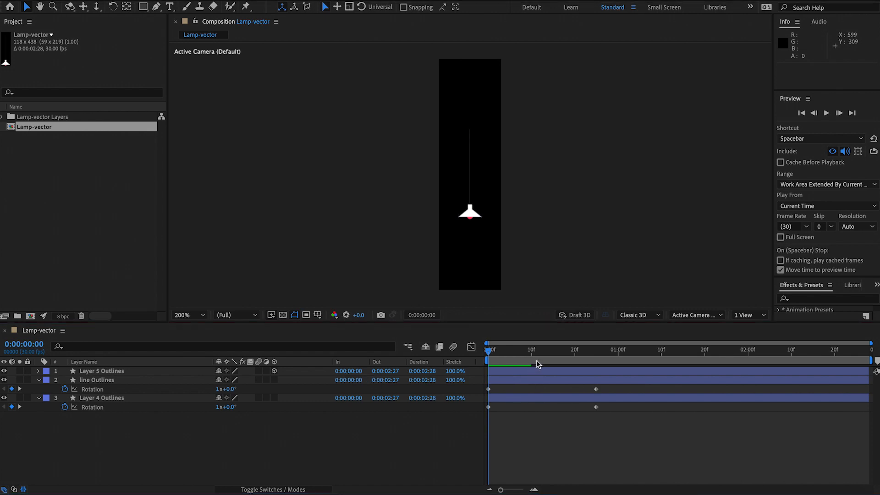
{"action": "left_click", "coordinate": [346, 374]}
{"action": "mouse_move", "coordinate": [348, 374]}
{"action": "left_mouse_down"}
{"action": "mouse_move", "coordinate": [373, 371]}
{"action": "mouse_move", "coordinate": [353, 371]}
{"action": "mouse_move", "coordinate": [362, 377]}
{"action": "left_mouse_up"}
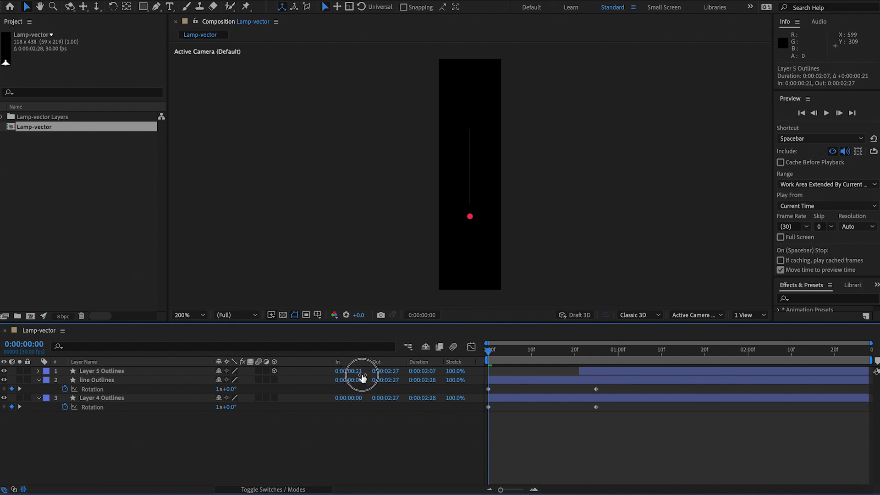
{"action": "left_click_drag", "start_coordinate": [362, 377], "coordinate": [360, 377]}
{"action": "left_click_drag", "start_coordinate": [563, 350], "coordinate": [540, 351]}
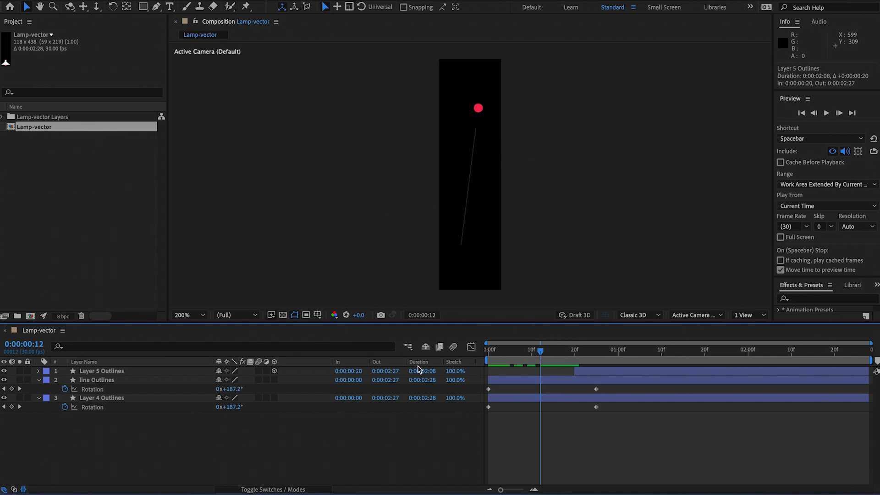
{"action": "left_click_drag", "start_coordinate": [386, 375], "coordinate": [369, 376]}
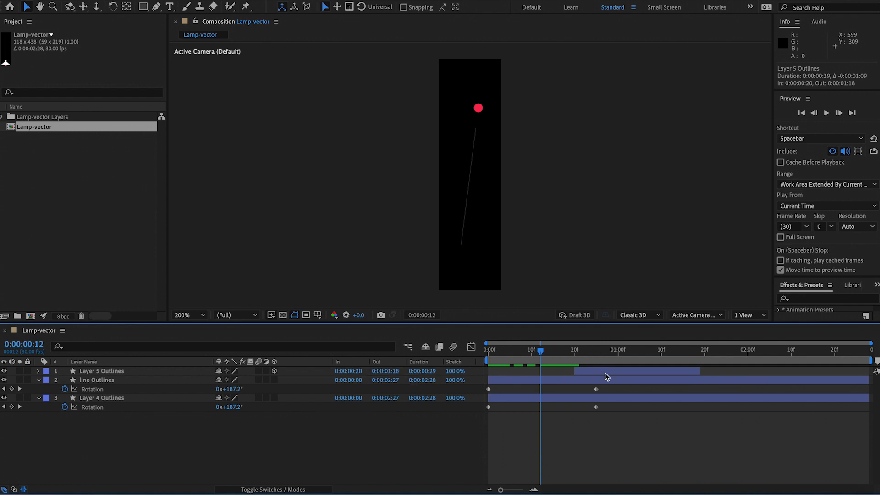
Time-stretch Layer 5 Outlines to a new duration of 0:00:00:20
{"action": "left_click", "coordinate": [434, 373]}
{"action": "left_click", "coordinate": [477, 317]}
{"action": "left_click", "coordinate": [435, 373]}
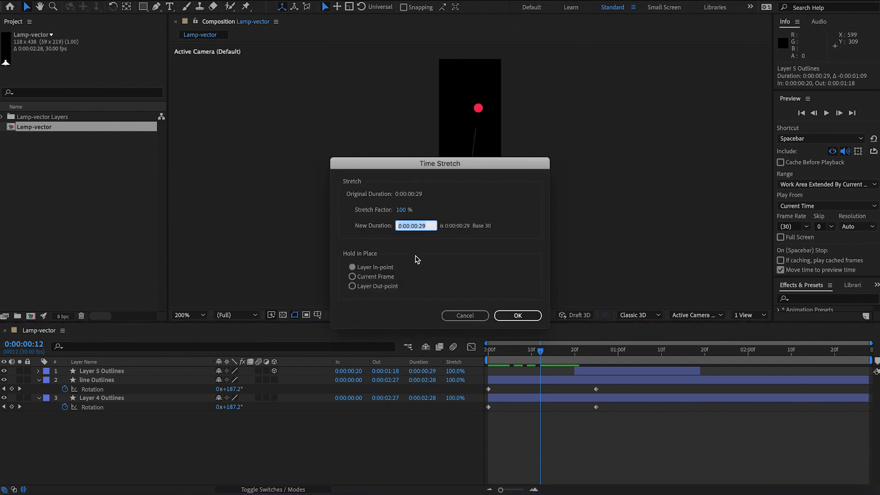
{"action": "left_click", "coordinate": [429, 225]}
{"action": "key", "text": "BackSpace"}
{"action": "key", "text": "BackSpace"}
{"action": "type", "text": "20"}
{"action": "key", "text": "Return"}
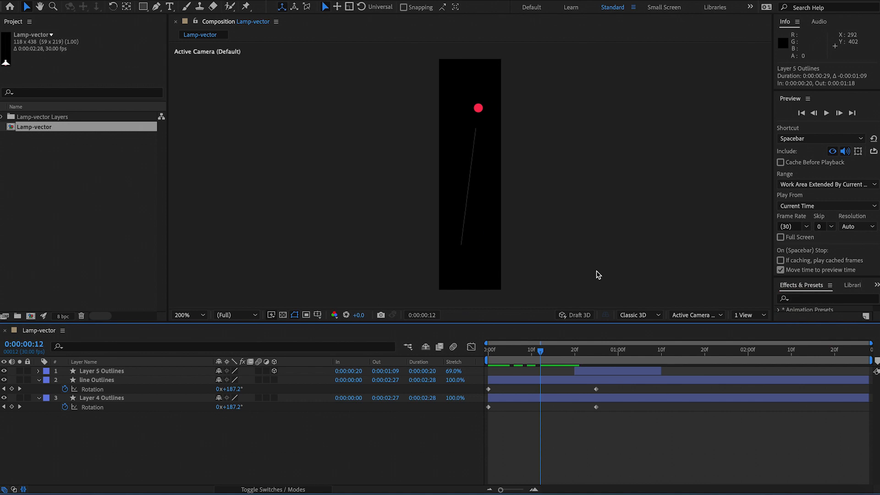
Set the Stretch of Layer 5 Outlines to 79% and return to the first frame
{"action": "mouse_move", "coordinate": [587, 351]}
{"action": "left_mouse_down"}
{"action": "mouse_move", "coordinate": [638, 353]}
{"action": "mouse_move", "coordinate": [575, 353]}
{"action": "left_mouse_up"}
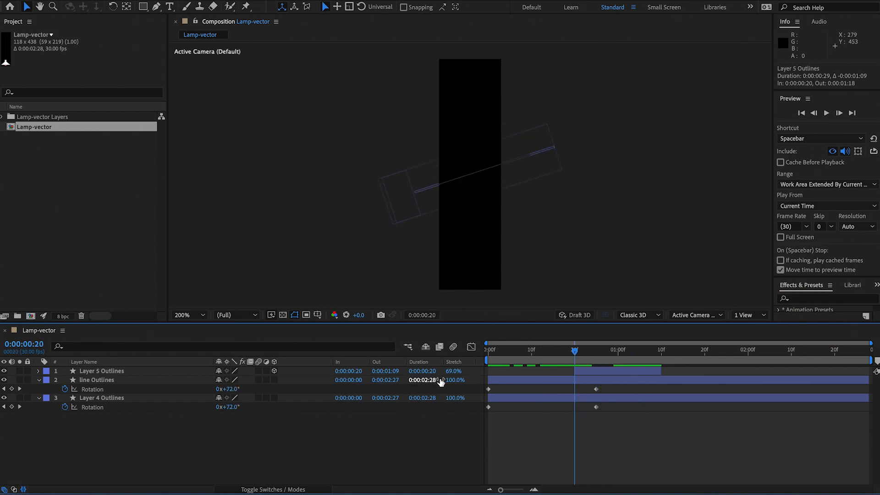
{"action": "mouse_move", "coordinate": [453, 371]}
{"action": "left_mouse_down"}
{"action": "mouse_move", "coordinate": [491, 370]}
{"action": "mouse_move", "coordinate": [455, 369]}
{"action": "left_mouse_up"}
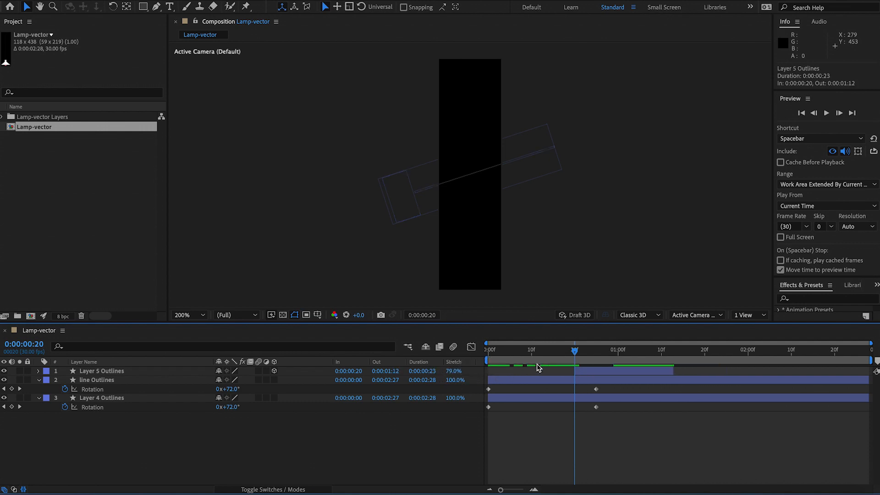
{"action": "left_click", "coordinate": [576, 353]}
{"action": "left_click_drag", "start_coordinate": [577, 355], "coordinate": [477, 355]}
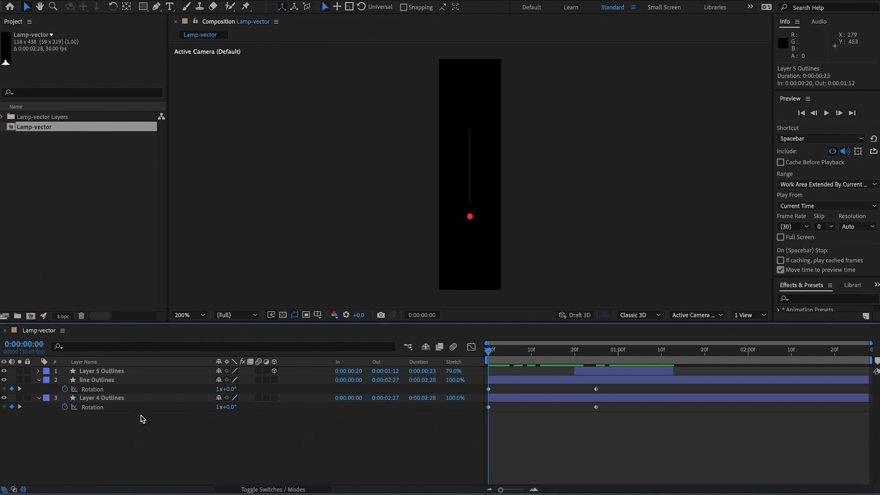
Remove the first-frame Rotation keyframes from line Outlines and Layer 4 Outlines, and hide the In, Out, Duration and Stretch columns
{"action": "left_click", "coordinate": [12, 388]}
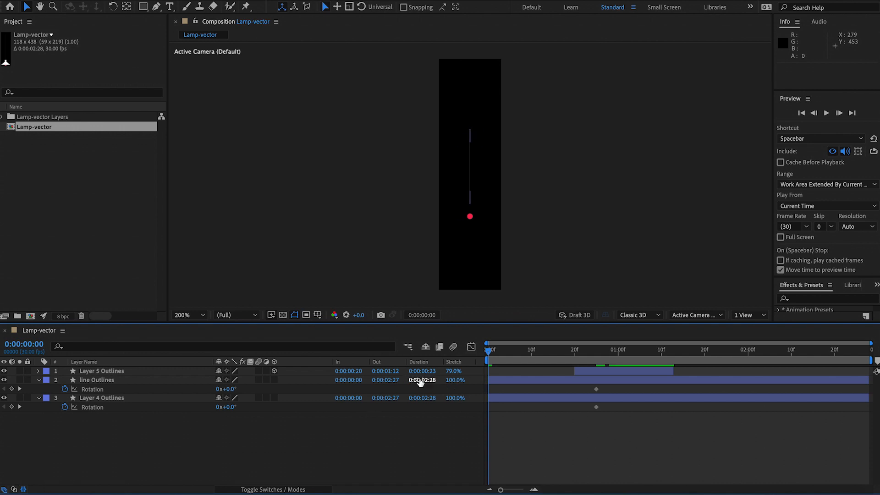
{"action": "left_click", "coordinate": [23, 489]}
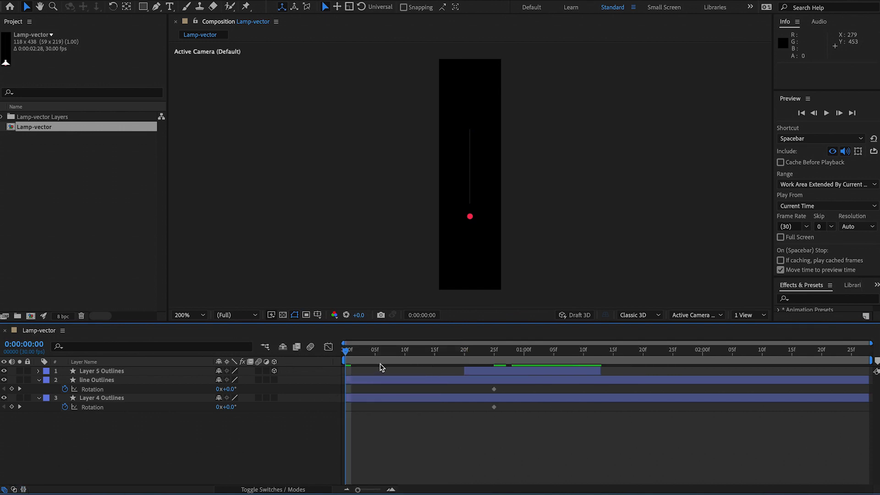
Trim the work area to about 0:00:00:23 through 0:00:01:08 and preview it
{"action": "mouse_move", "coordinate": [403, 353]}
{"action": "left_mouse_down"}
{"action": "mouse_move", "coordinate": [510, 354]}
{"action": "mouse_move", "coordinate": [394, 353]}
{"action": "mouse_move", "coordinate": [643, 353]}
{"action": "left_mouse_up"}
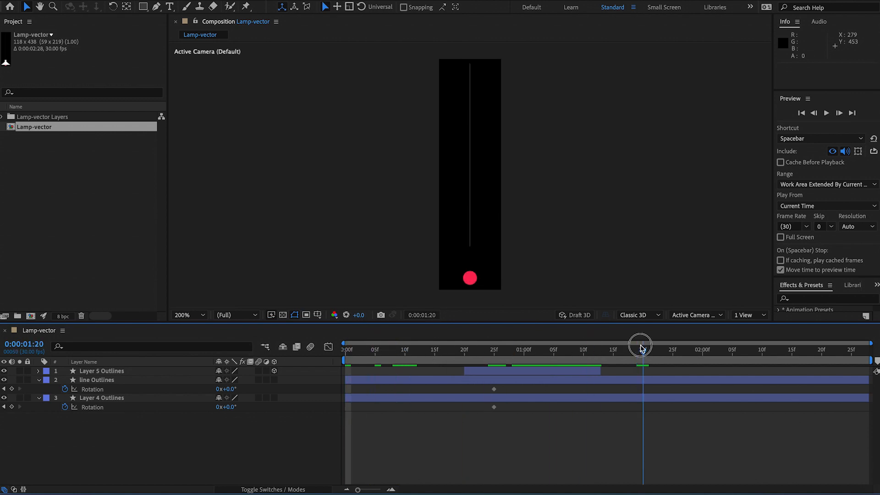
{"action": "left_click", "coordinate": [581, 371]}
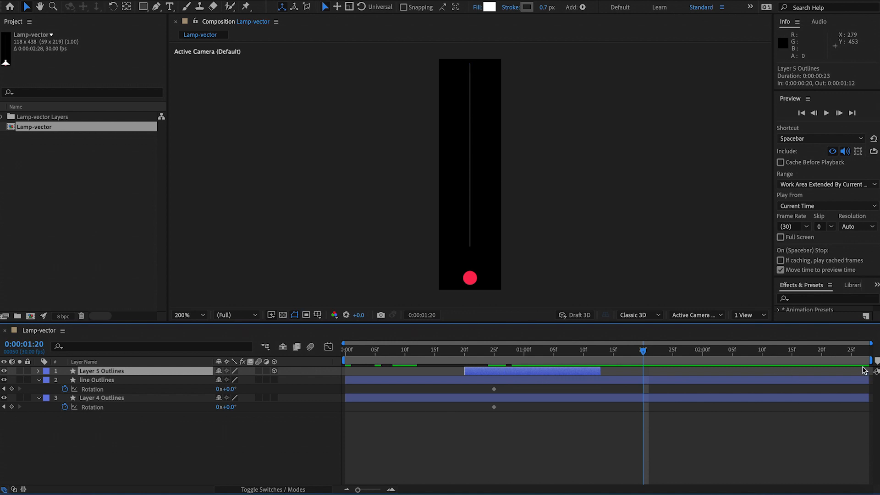
{"action": "key", "text": "super+z"}
{"action": "left_click_drag", "start_coordinate": [872, 361], "coordinate": [572, 362]}
{"action": "left_click_drag", "start_coordinate": [343, 360], "coordinate": [470, 350]}
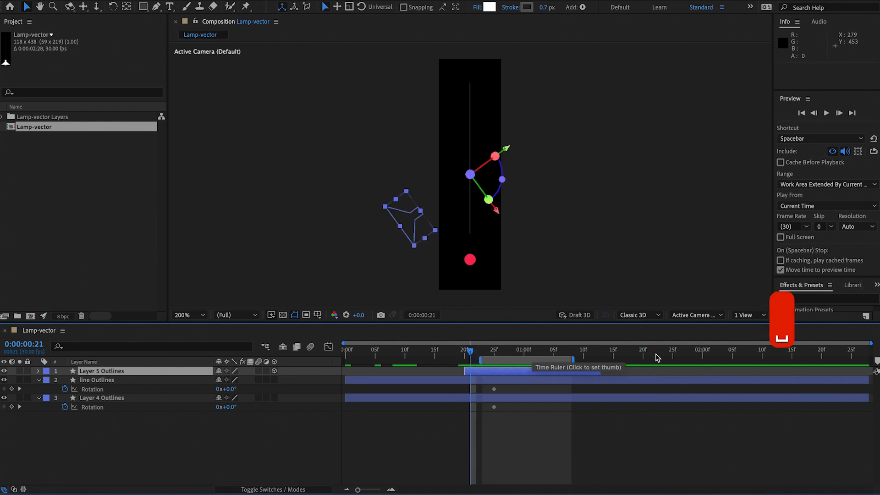
{"action": "key", "text": "space"}
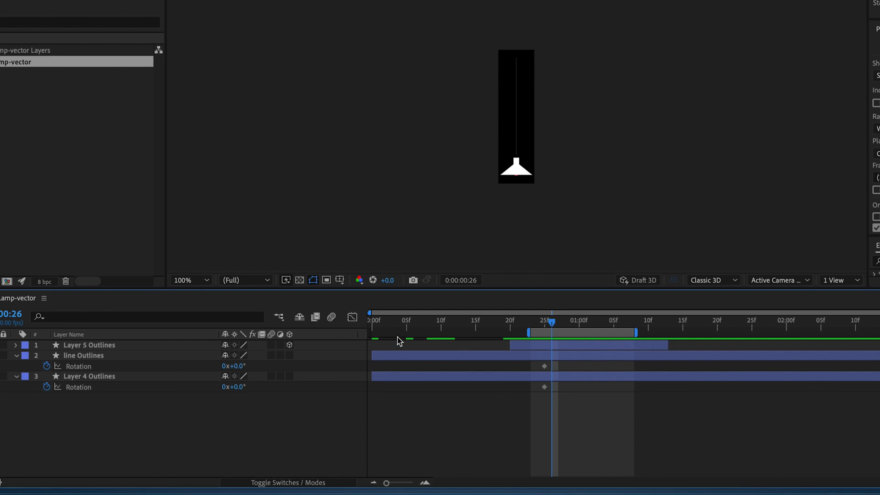
{"action": "left_click_drag", "start_coordinate": [388, 483], "coordinate": [415, 486]}
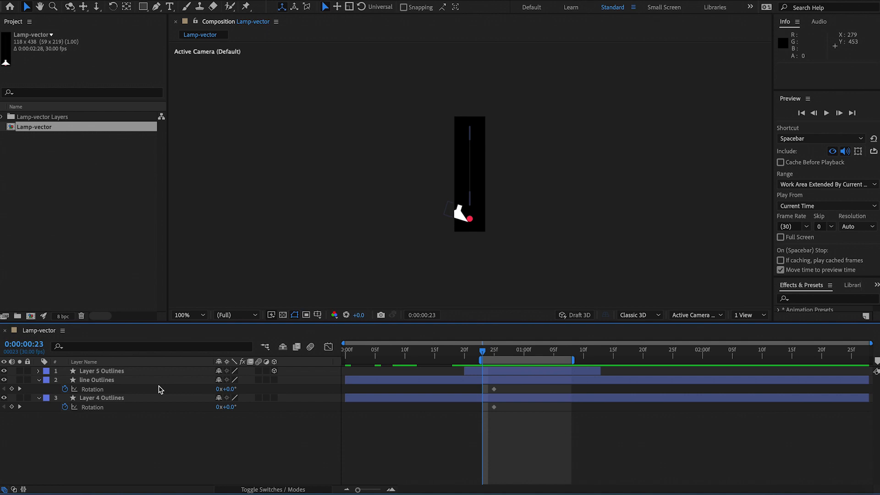
Select the Rotation keyframes of line Outlines and Layer 4 Outlines and preview the work area
{"action": "left_click_drag", "start_coordinate": [532, 427], "coordinate": [489, 387]}
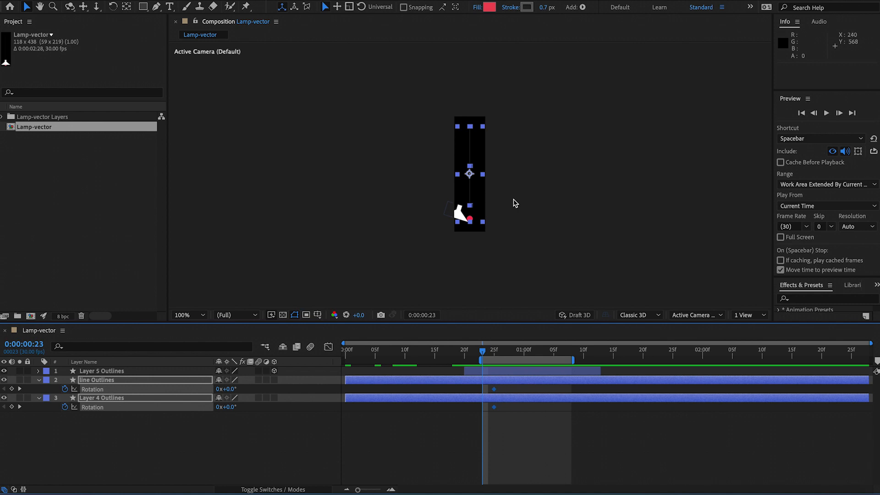
{"action": "key", "text": "space"}
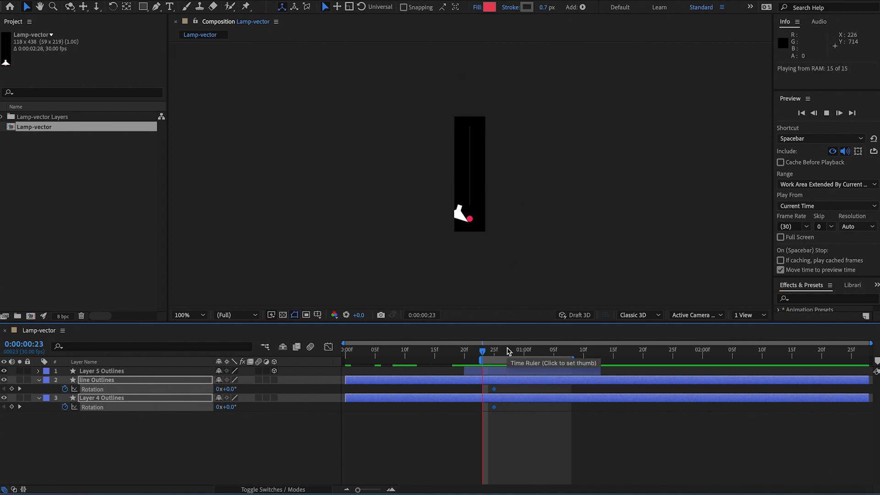
{"action": "key", "text": "space"}
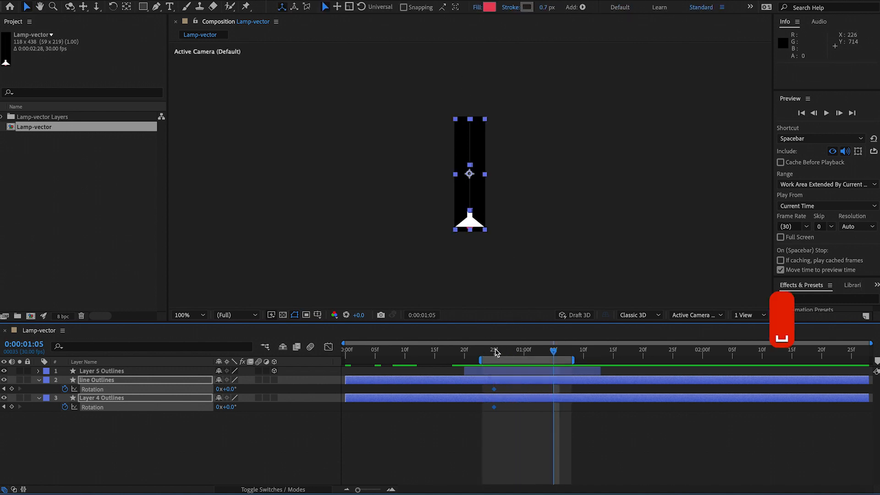
Apply Easy Ease to the 0:00:00:25 Rotation keyframes of line Outlines and Layer 4 Outlines, and preview from 0:00:00:20
{"action": "left_click", "coordinate": [495, 352]}
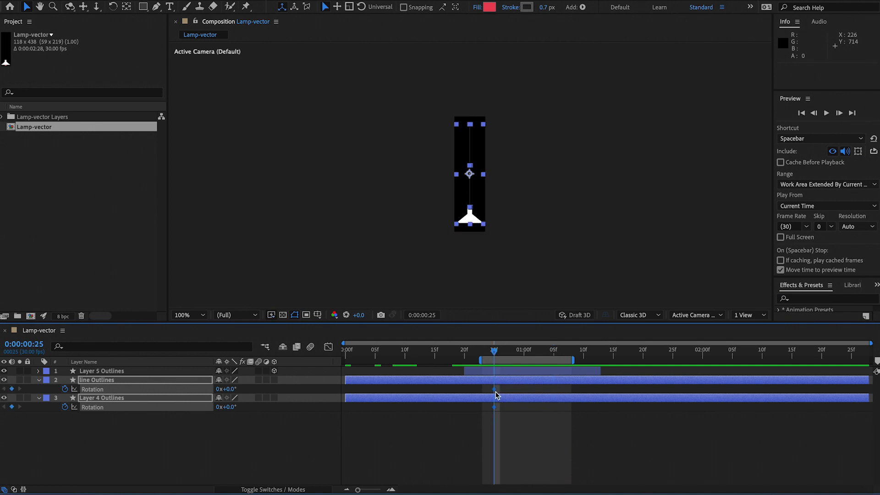
{"action": "left_click", "coordinate": [507, 418]}
{"action": "left_click_drag", "start_coordinate": [508, 416], "coordinate": [474, 378]}
{"action": "right_click", "coordinate": [495, 391]}
{"action": "mouse_move", "coordinate": [528, 489]}
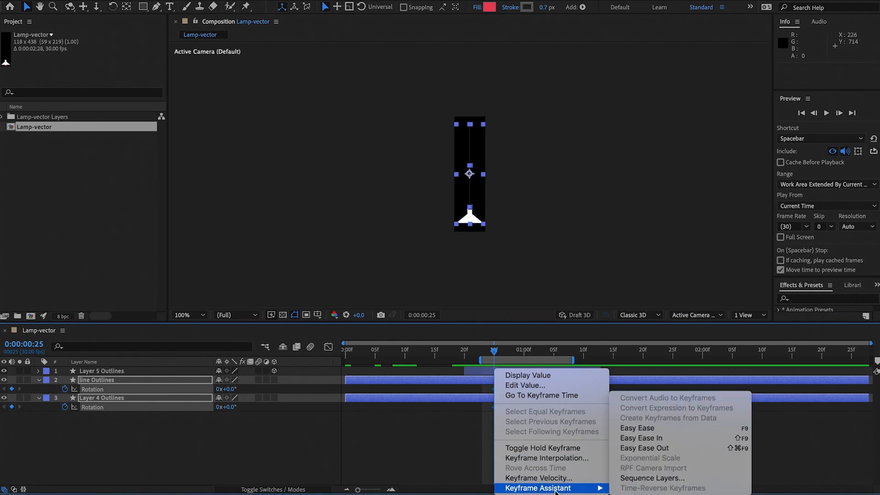
{"action": "left_click", "coordinate": [642, 429]}
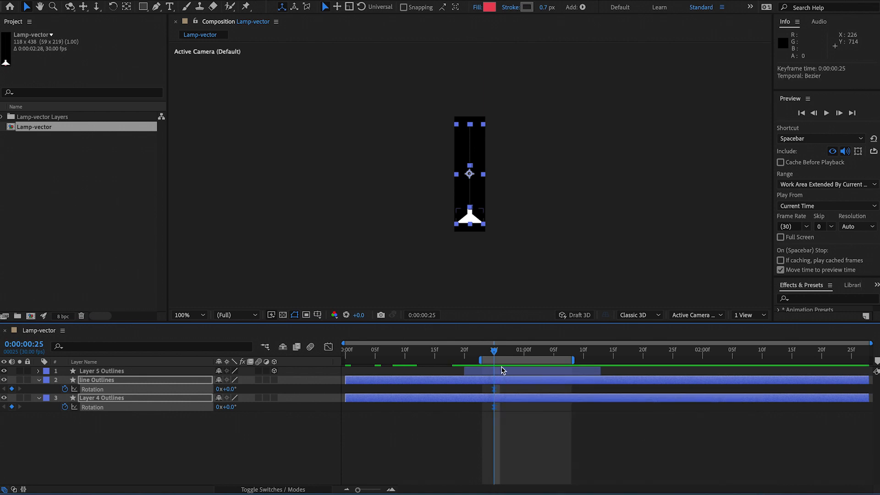
{"action": "left_click_drag", "start_coordinate": [497, 356], "coordinate": [464, 357]}
{"action": "key", "text": "space"}
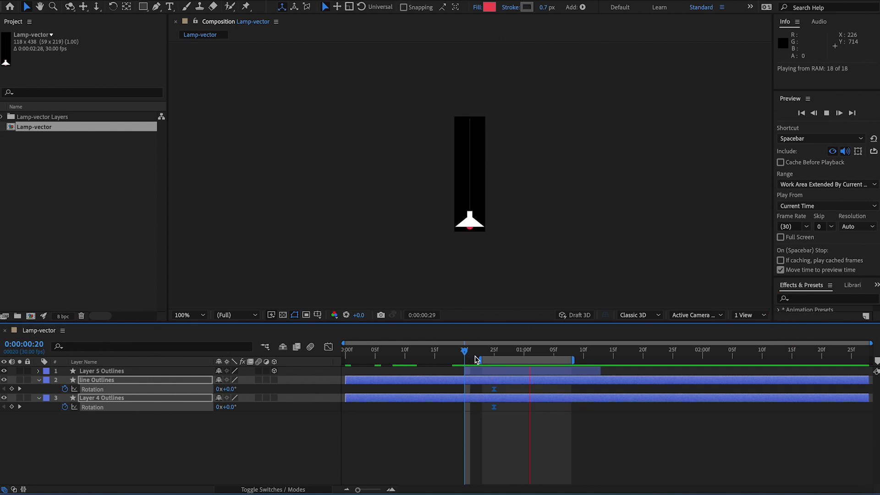
Stop the preview at 0:00:00:25 and examine the line Outlines and Layer 4 Outlines Rotation curves in the Graph Editor, then close it
{"action": "key", "text": "space"}
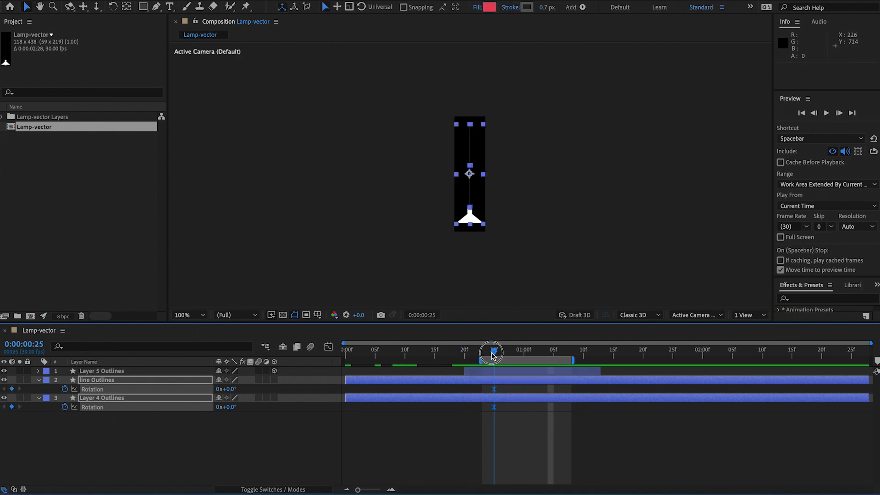
{"action": "left_click_drag", "start_coordinate": [488, 351], "coordinate": [494, 351]}
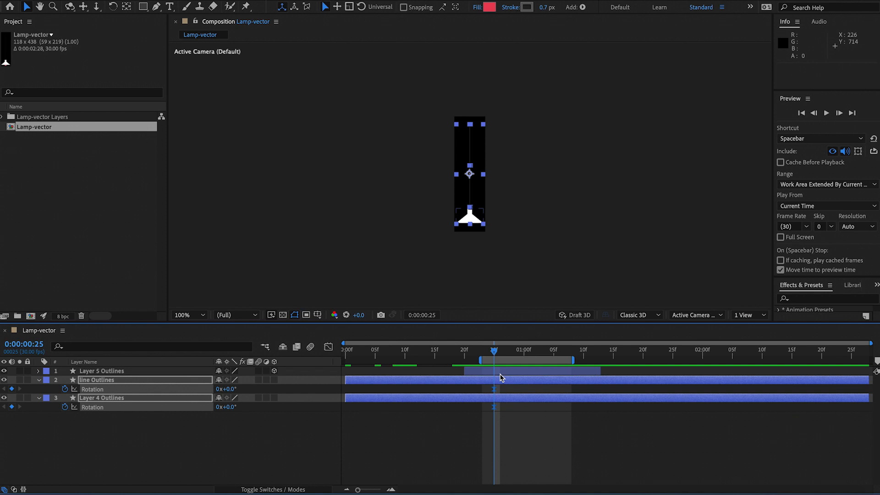
{"action": "left_click", "coordinate": [329, 348]}
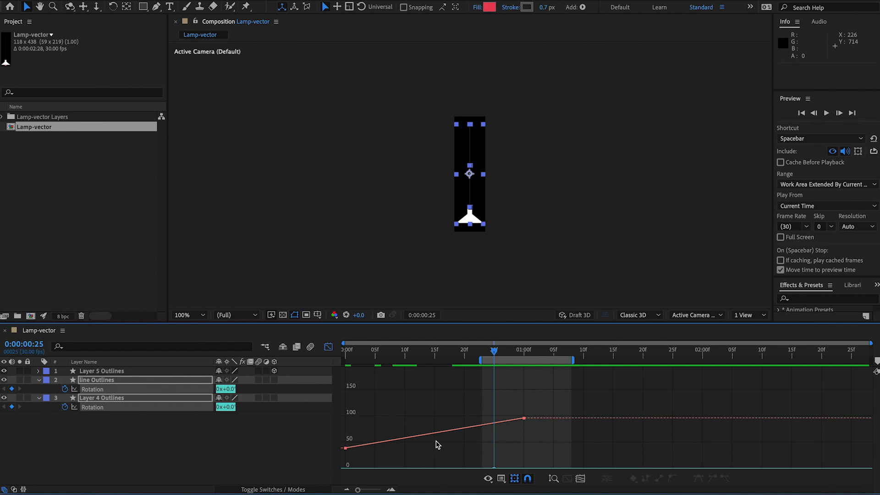
{"action": "left_click", "coordinate": [328, 348]}
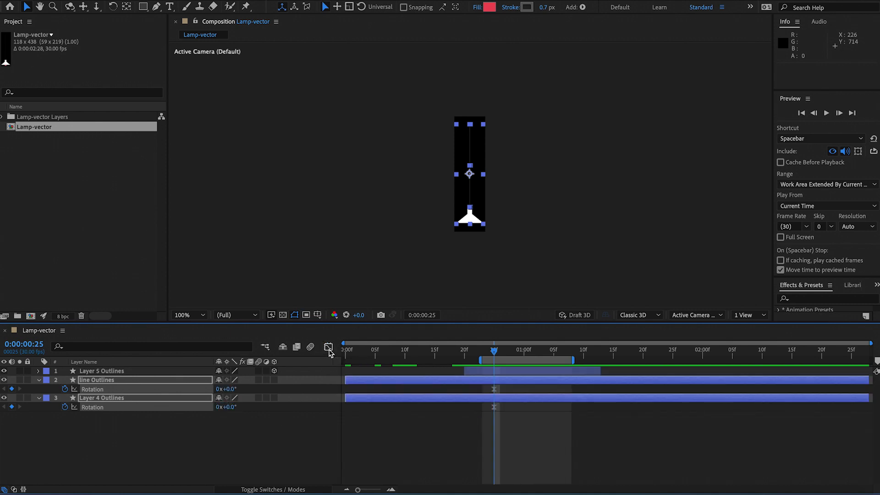
Deselect the layers and scrub the composition forward to 0:00:01:14
{"action": "left_click", "coordinate": [414, 434]}
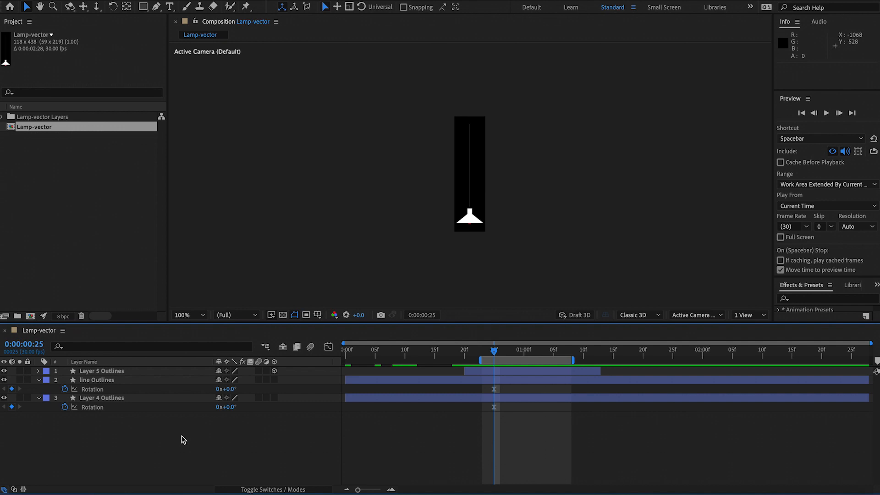
{"action": "left_click_drag", "start_coordinate": [494, 350], "coordinate": [596, 351]}
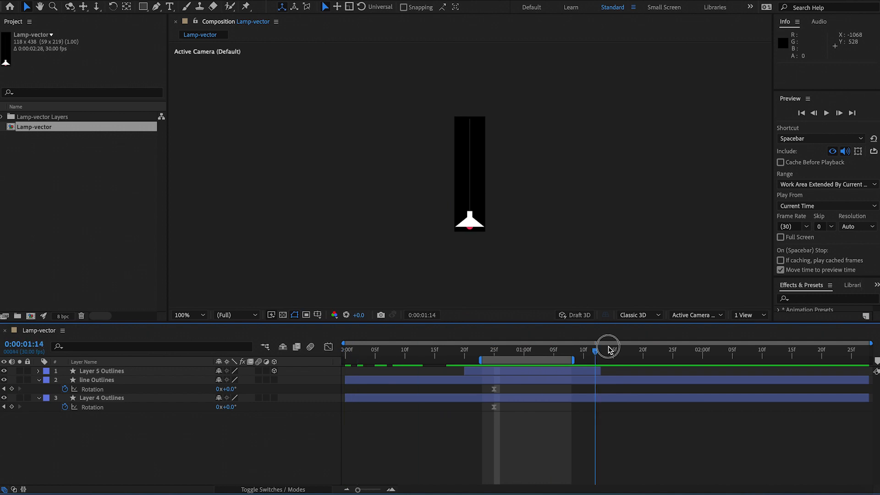
{"action": "left_click", "coordinate": [609, 350]}
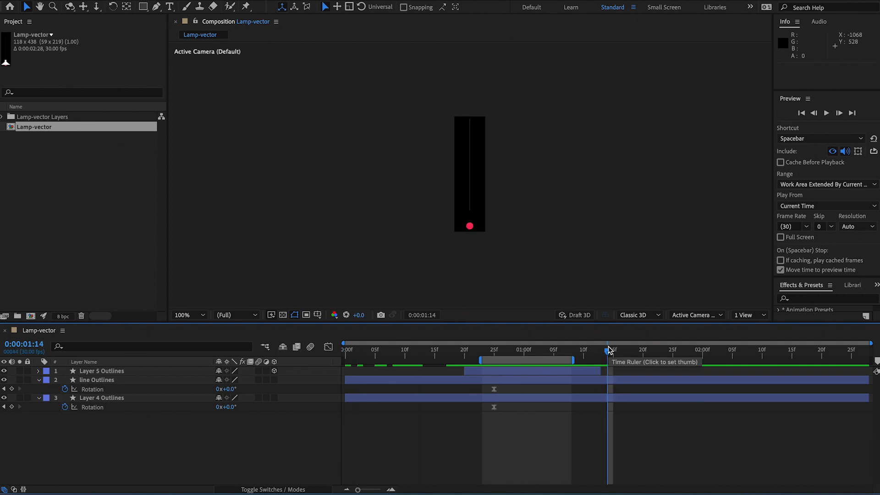